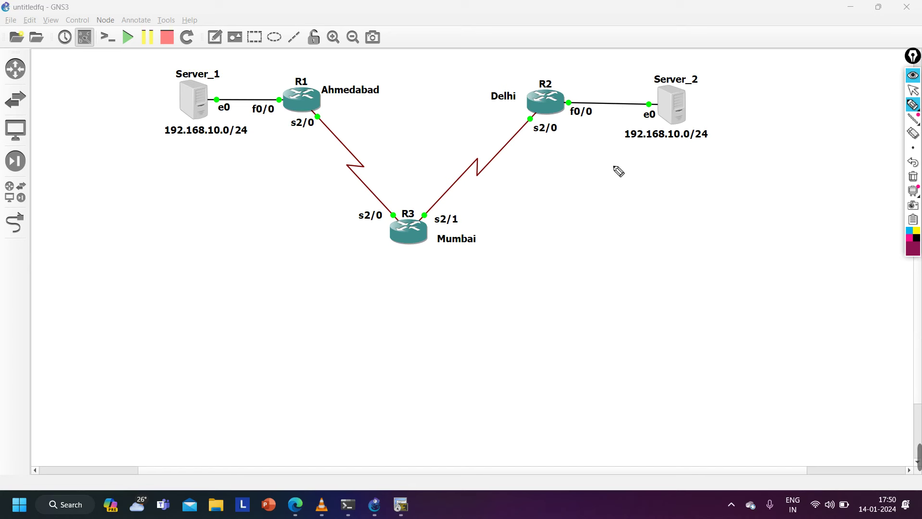
Underline the Ahmedabad, Delhi and Mumbai city labels in ink
drag(325, 97, 356, 96)
drag(510, 104, 486, 104)
drag(440, 247, 474, 246)
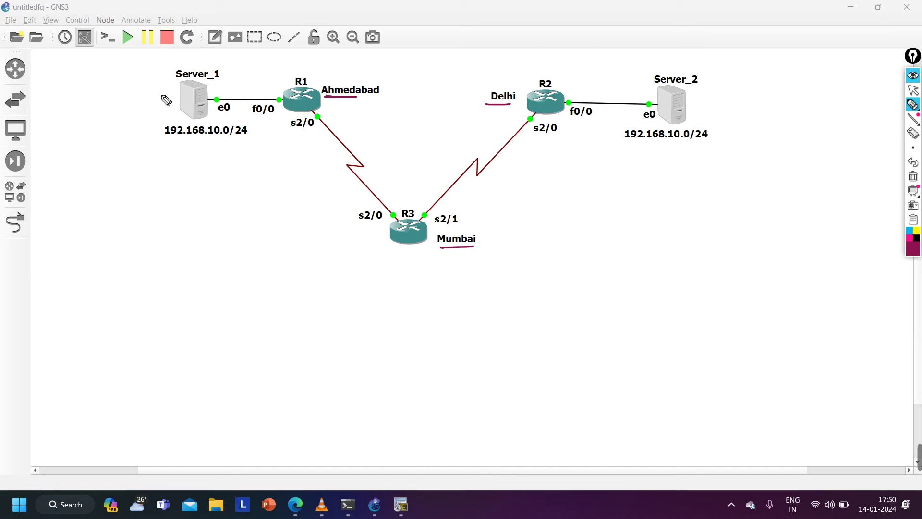
Draw arrows pointing at Server_1 and Server_2 and underline Server_1's subnet
drag(148, 99, 164, 100)
drag(695, 92, 718, 89)
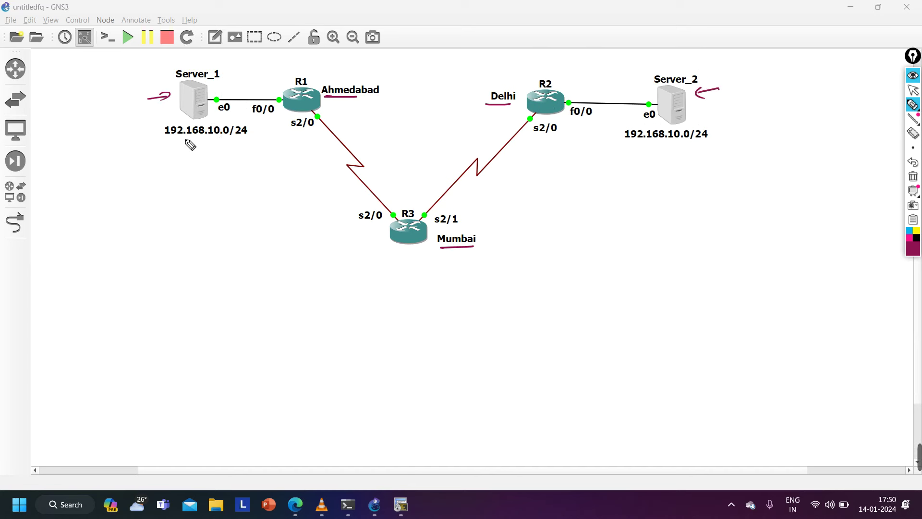
drag(185, 144, 240, 144)
mouse_move(167, 110)
mouse_down()
mouse_move(142, 155)
mouse_move(165, 109)
mouse_up()
Handwrite 192.168.10.1 below Server_1 and below Server_2
mouse_move(77, 186)
mouse_down()
mouse_move(74, 210)
mouse_move(116, 205)
mouse_up()
click(109, 194)
mouse_move(131, 189)
mouse_down()
mouse_move(126, 202)
mouse_move(160, 197)
mouse_move(173, 184)
mouse_move(195, 191)
mouse_up()
click(152, 195)
click(187, 184)
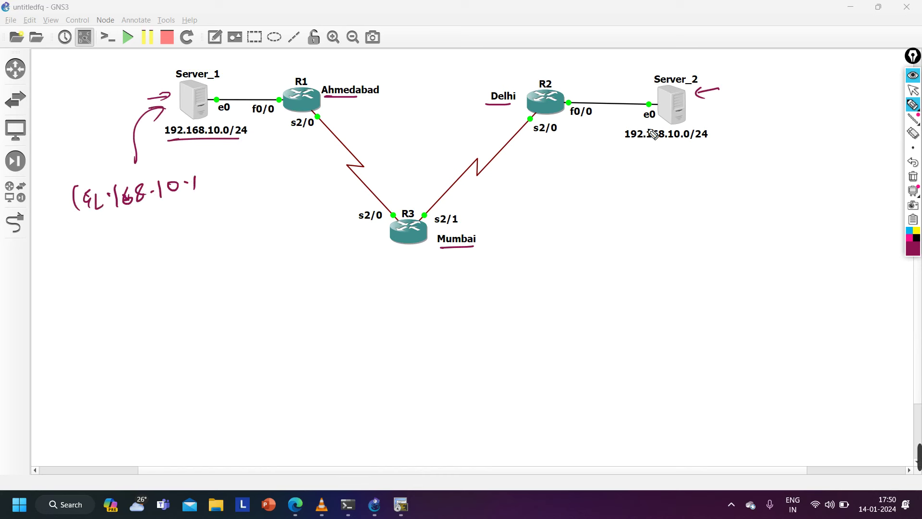
drag(648, 153, 647, 175)
mouse_move(663, 159)
mouse_down()
mouse_move(659, 170)
mouse_move(689, 168)
mouse_up()
click(682, 164)
mouse_move(702, 155)
mouse_down()
mouse_move(700, 164)
mouse_move(763, 158)
mouse_up()
click(723, 160)
drag(772, 151, 773, 164)
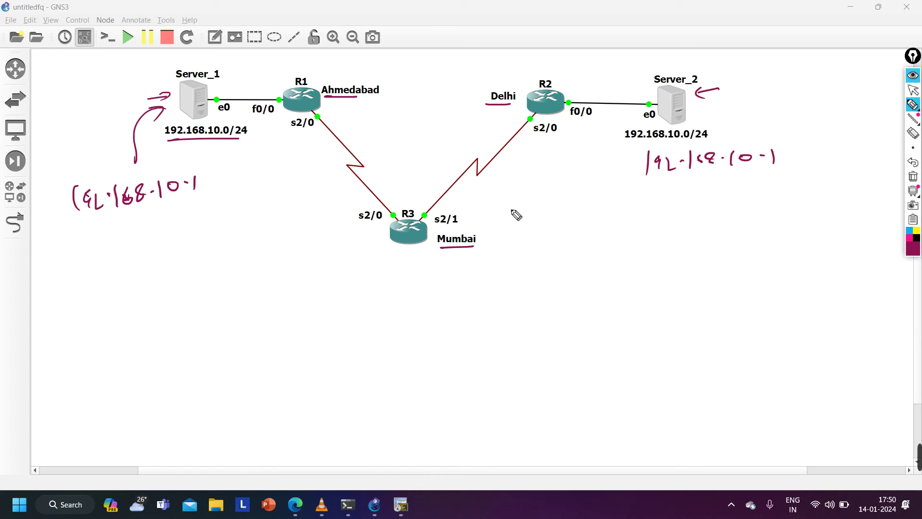
Sketch a LAN with host marks under R3 and retrace the Mumbai underline
mouse_move(407, 242)
mouse_down()
mouse_move(403, 268)
mouse_move(464, 270)
mouse_up()
mouse_move(373, 272)
mouse_down()
mouse_move(373, 290)
mouse_move(384, 287)
mouse_up()
mouse_move(398, 273)
mouse_down()
mouse_move(399, 289)
mouse_move(422, 289)
mouse_up()
mouse_move(435, 275)
mouse_down()
mouse_move(434, 290)
mouse_move(450, 289)
mouse_up()
drag(457, 272, 456, 290)
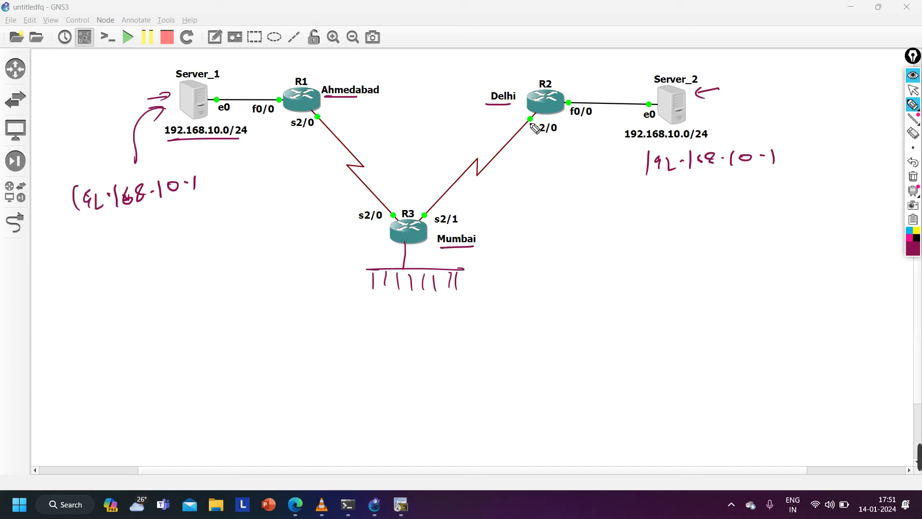
drag(441, 248, 475, 249)
Erase all ink annotations, return to the selection tool and bring R3's console forward
click(913, 177)
click(913, 90)
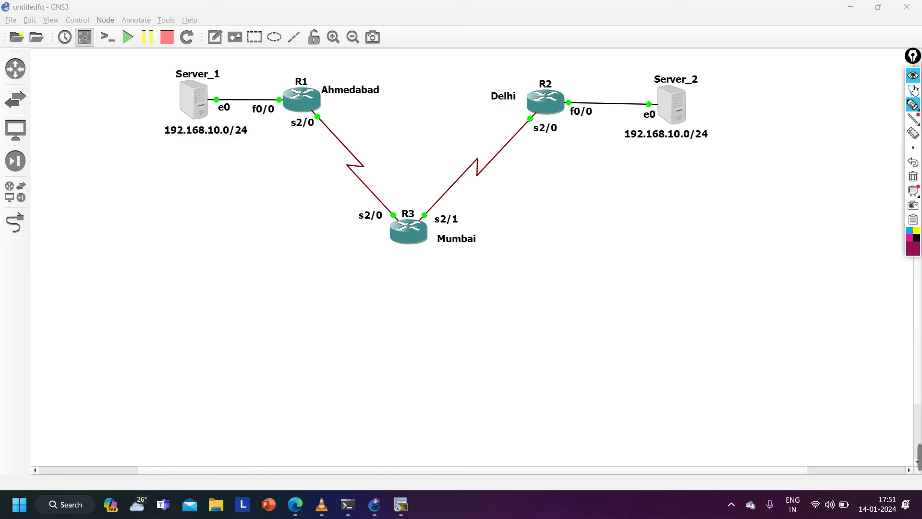
click(261, 321)
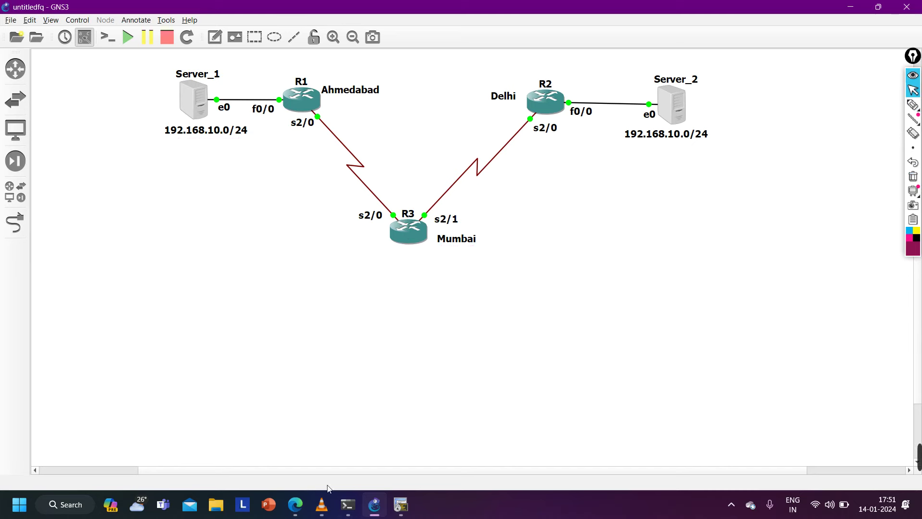
click(401, 504)
Wake the consoles, switch to R1 and enter global configuration mode
key(Return)
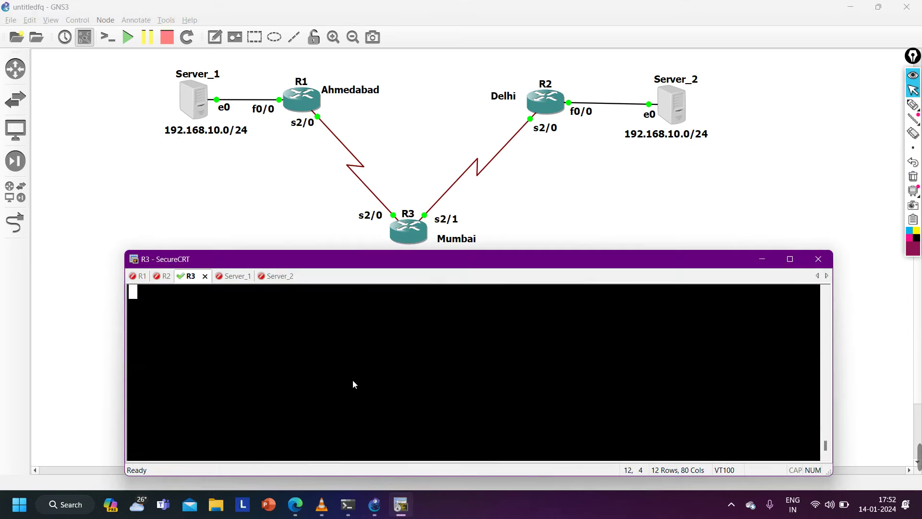
key(Return)
key(Return)
key(Return)
key(Return)
key(ctrl+Tab)
key(ctrl+Tab)
key(ctrl+Tab)
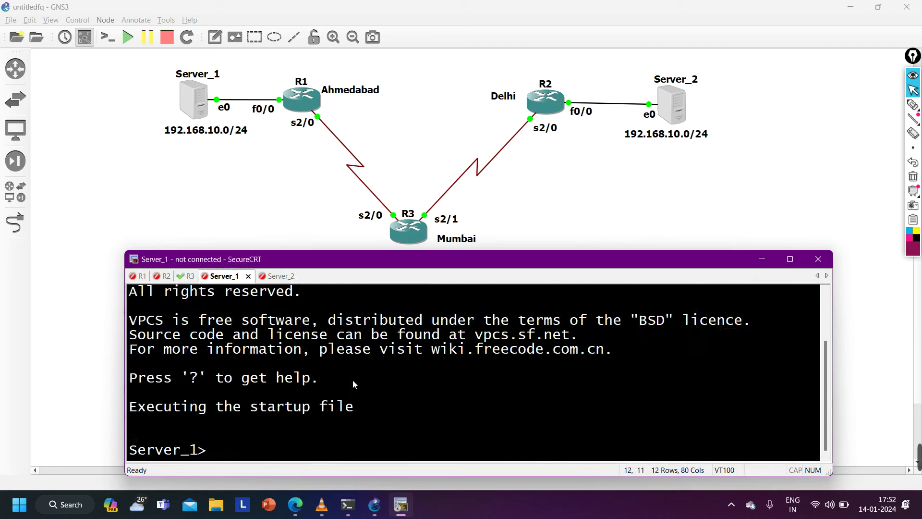
key(Return)
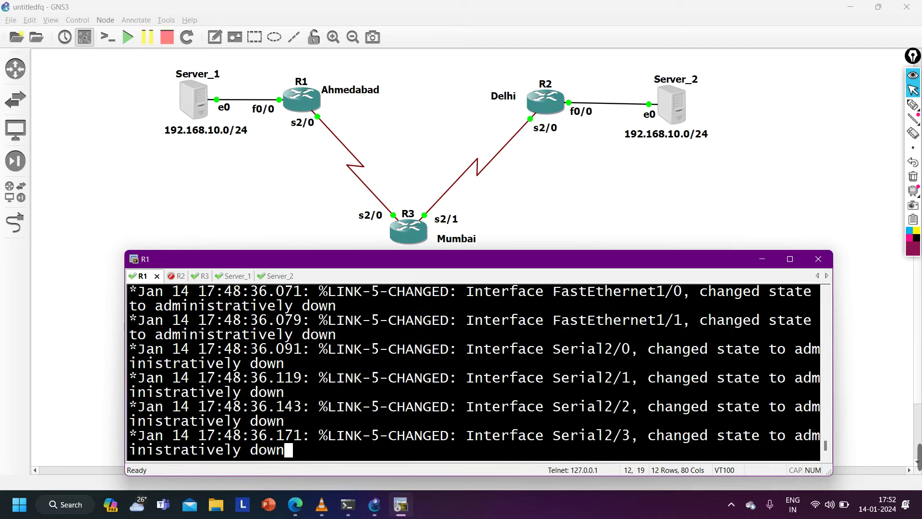
key(Return)
key(Return)
key(Return)
key(Return)
key(Return)
key(Return)
key(Return)
key(Return)
key(Return)
text(conf)
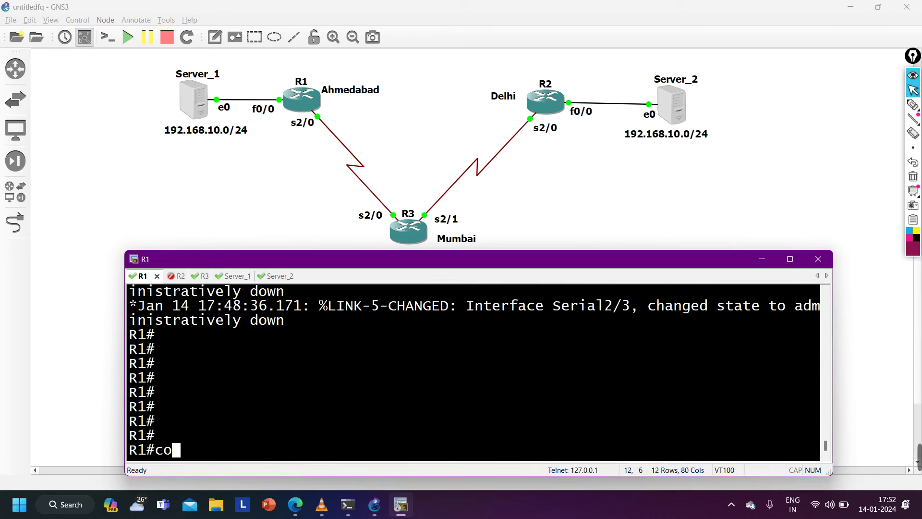
key(Tab)
key(Return)
key(Return)
Enable R1's s2/0 with IP 13.1.1.1 255.255.255.0
key(Return)
text(i)
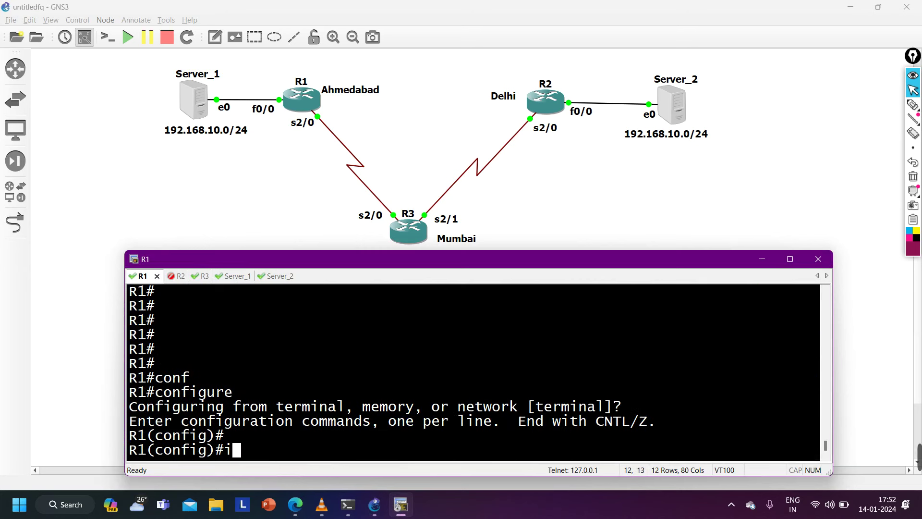
text(nt s2/0)
key(Return)
text(n)
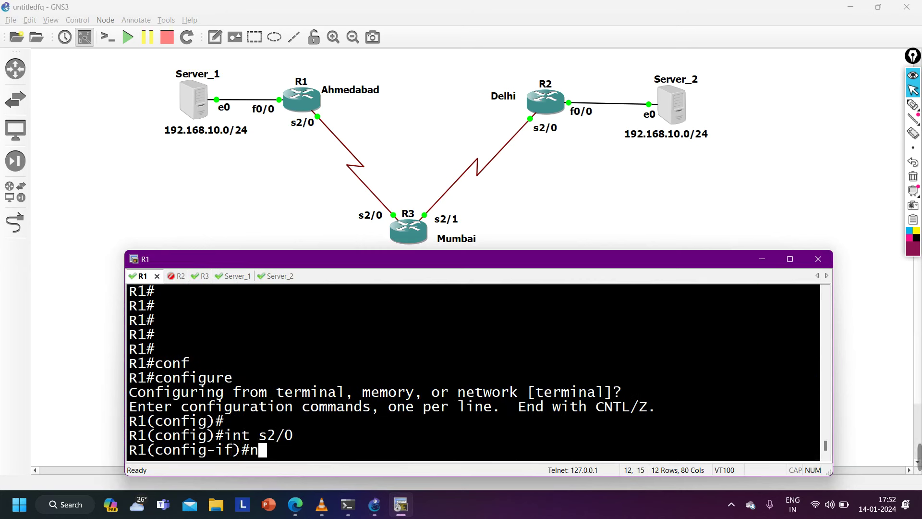
text(o sh)
key(Tab)
key(Return)
text(ip ad)
key(Tab)
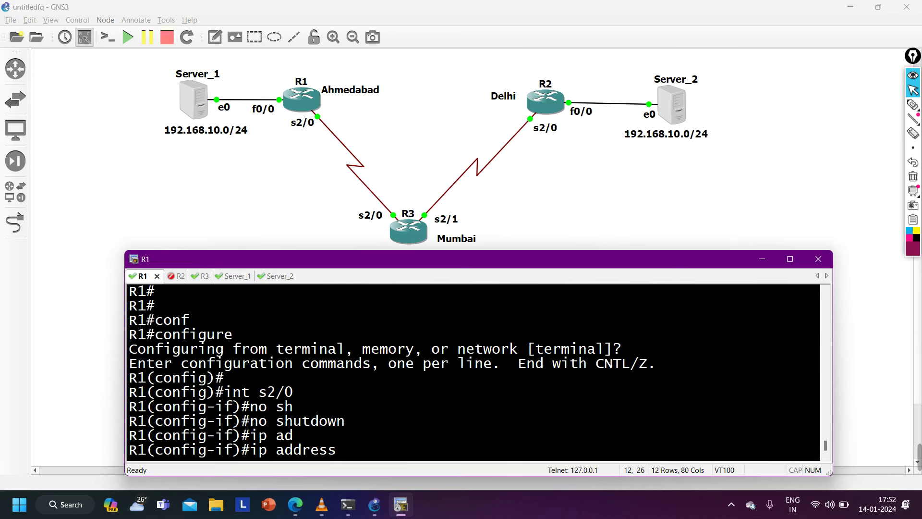
text(13.1.1.1 255)
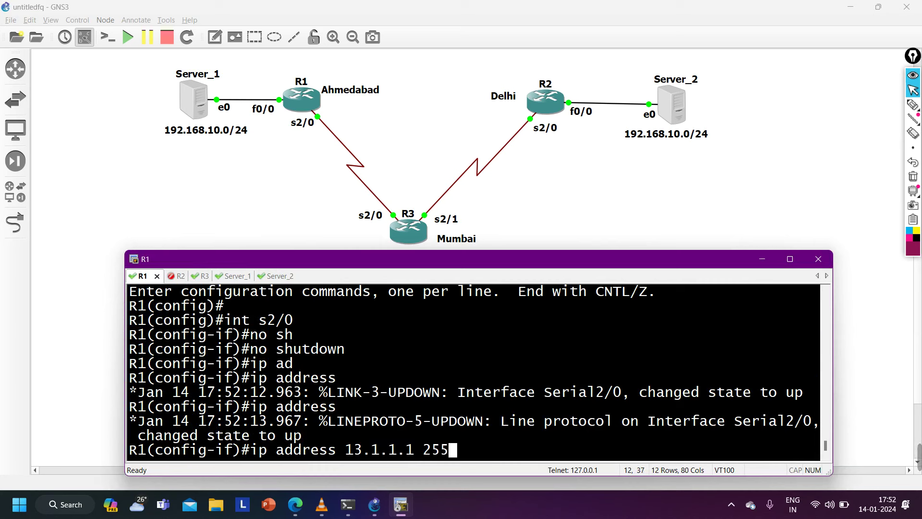
text(.255.255.0)
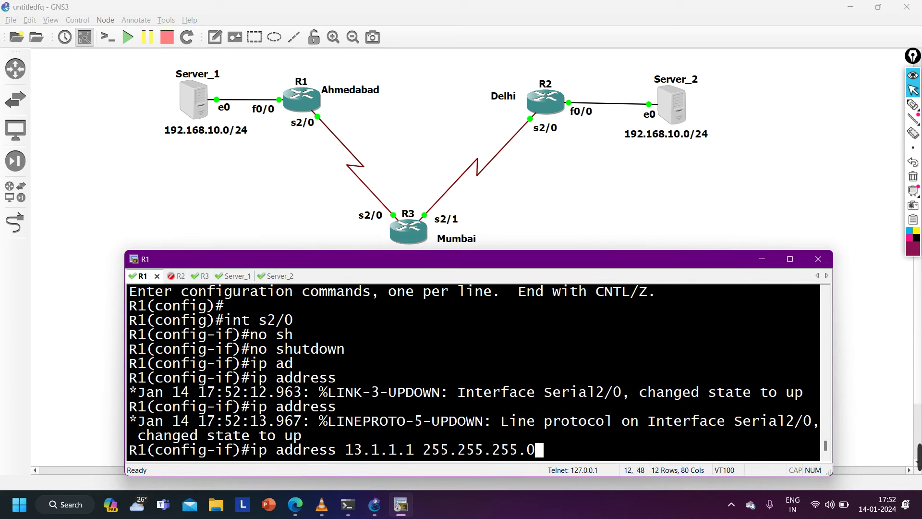
key(Return)
text(ex)
key(Return)
Enable R1's f0/0 with IP 192.168.10.100 255.255.255.0
text(int f0/0)
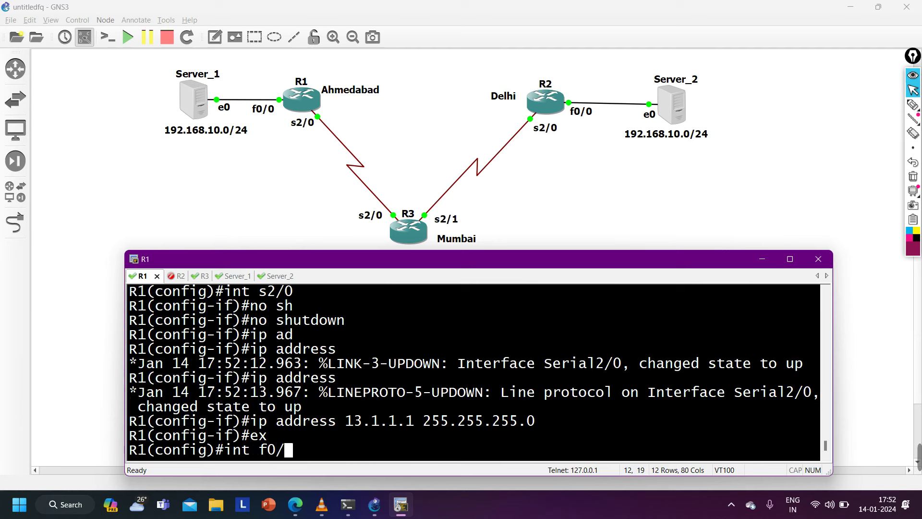
key(Return)
text(no sh)
key(Tab)
key(Return)
text(ip ad)
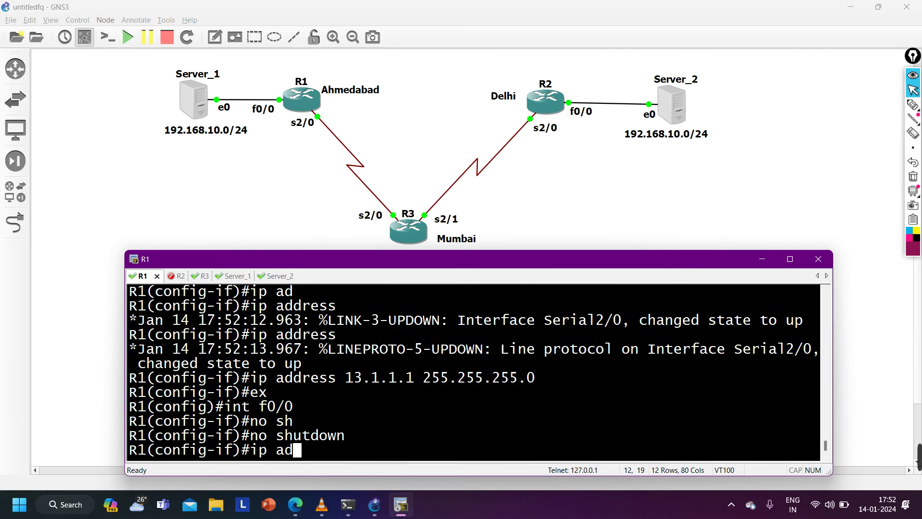
key(Tab)
text(192.)
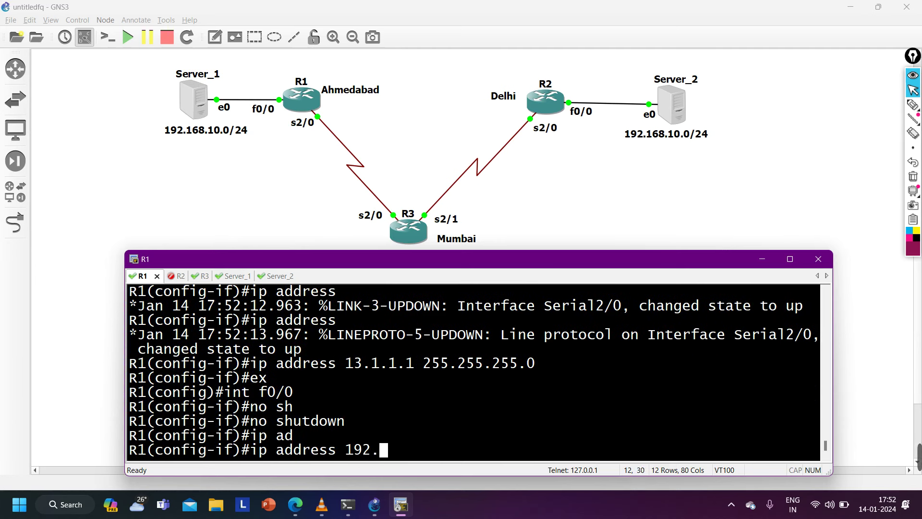
text(168.10.100 2)
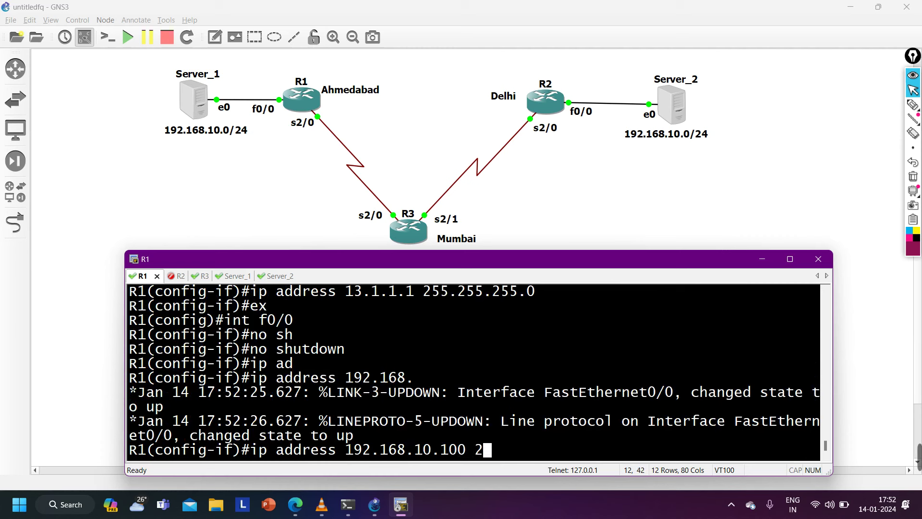
text(55.255.255.255.0)
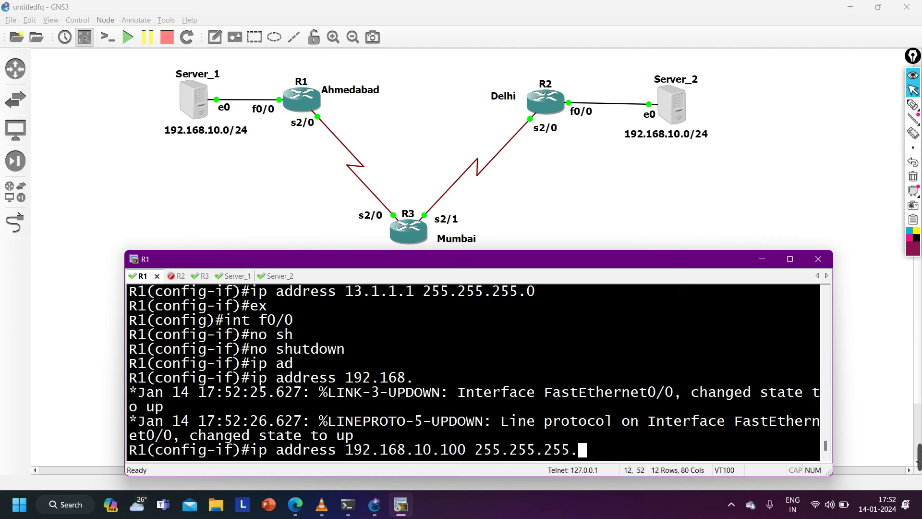
key(Return)
text(exi)
key(Return)
Switch to the R2 console session and get fresh prompts
key(Return)
key(Return)
key(Return)
key(Return)
key(Return)
key(Return)
key(Return)
key(Return)
key(Return)
key(Return)
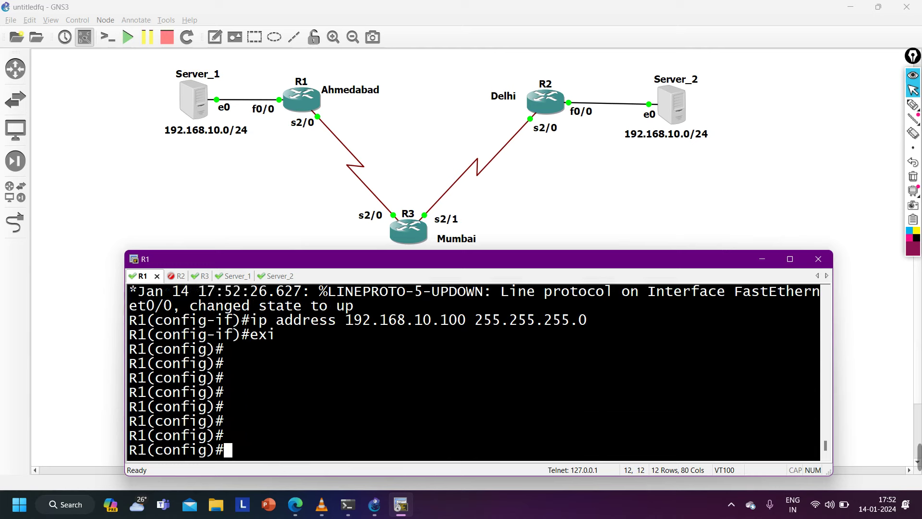
key(ctrl+Tab)
key(Return)
key(Return)
key(Return)
key(Return)
key(Return)
key(Return)
Enter configuration mode on R2 and enable s2/0 with 23.1.1.2 255.255.255.0
text(conf)
key(Tab)
key(Return)
key(Return)
key(Return)
key(Return)
key(Return)
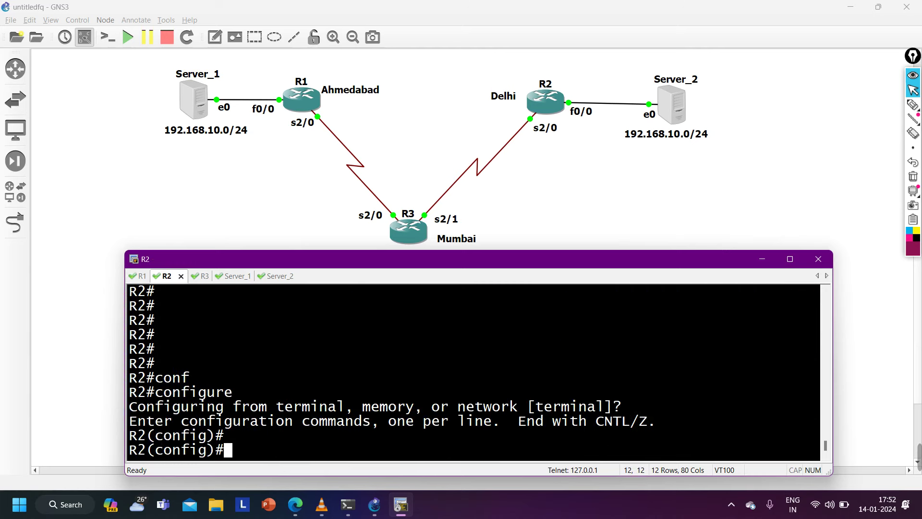
text(int )
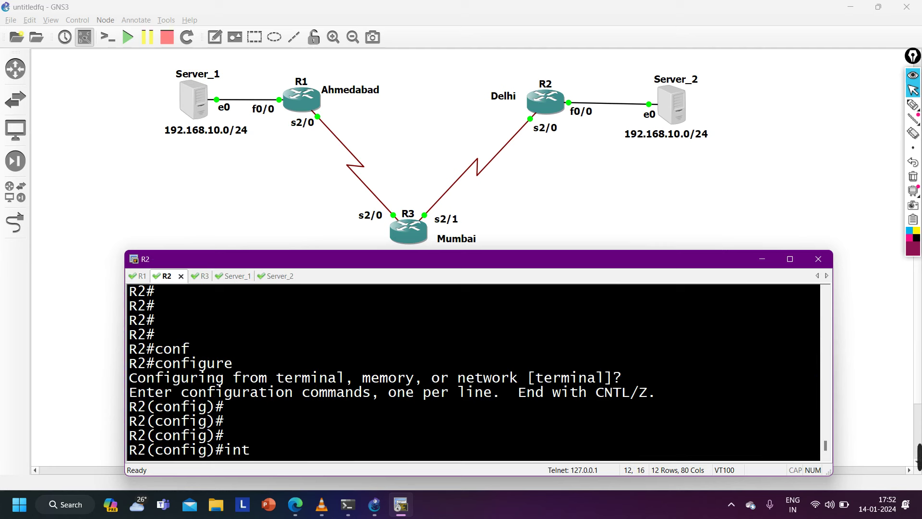
text(s2/0)
key(Return)
text(no sh)
key(Tab)
key(Return)
text(ip ad)
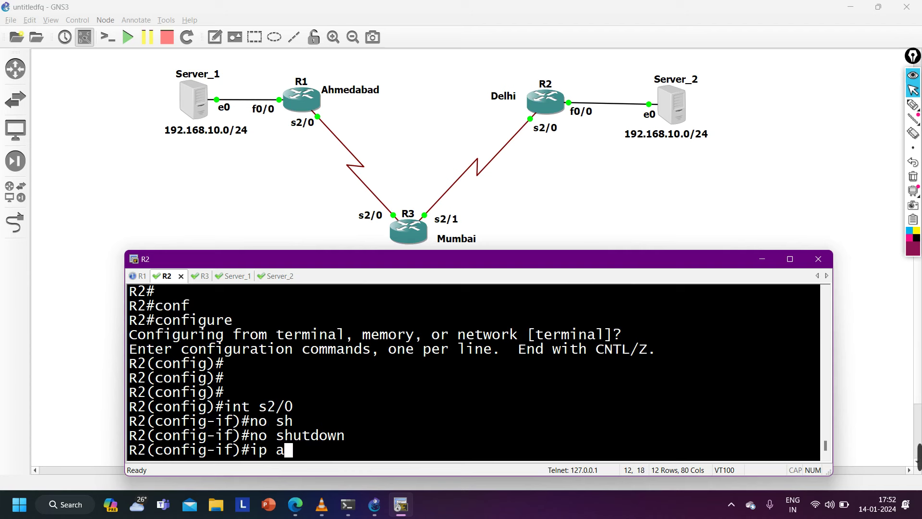
key(Tab)
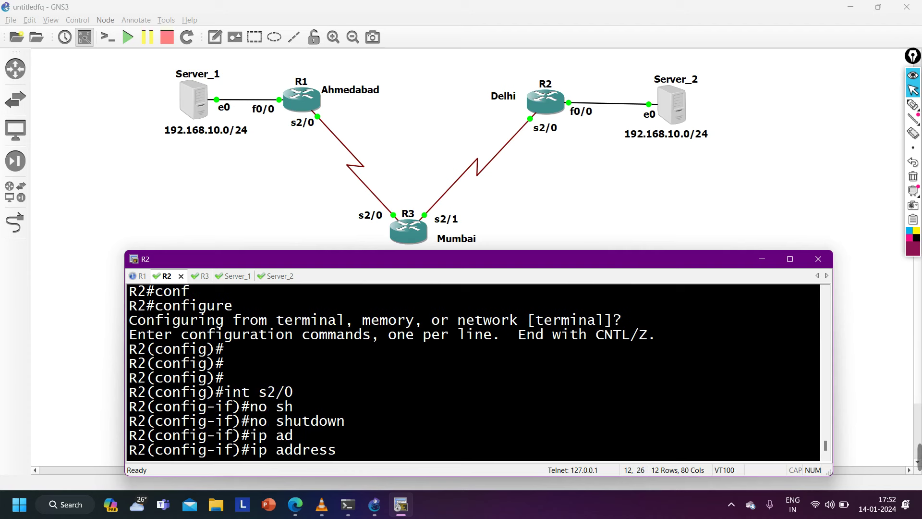
text(23.1.1.)
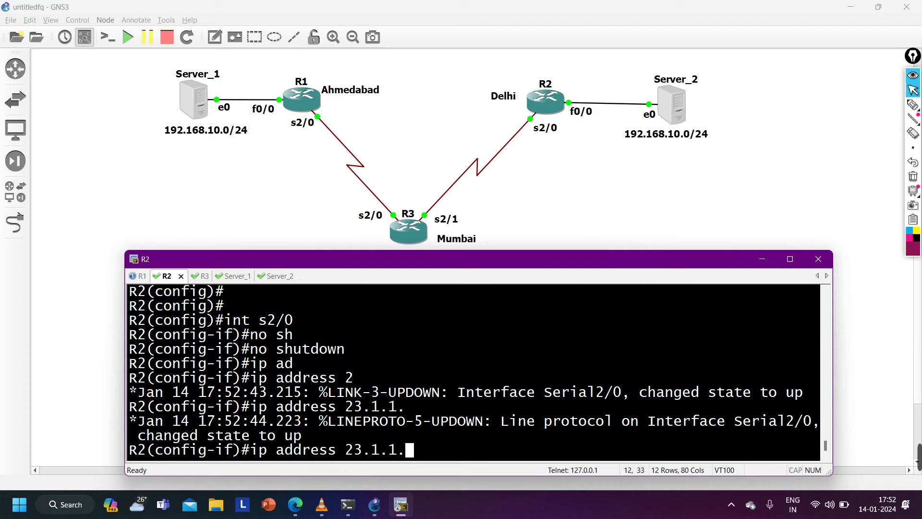
text(2 255.2)
text(255.0)
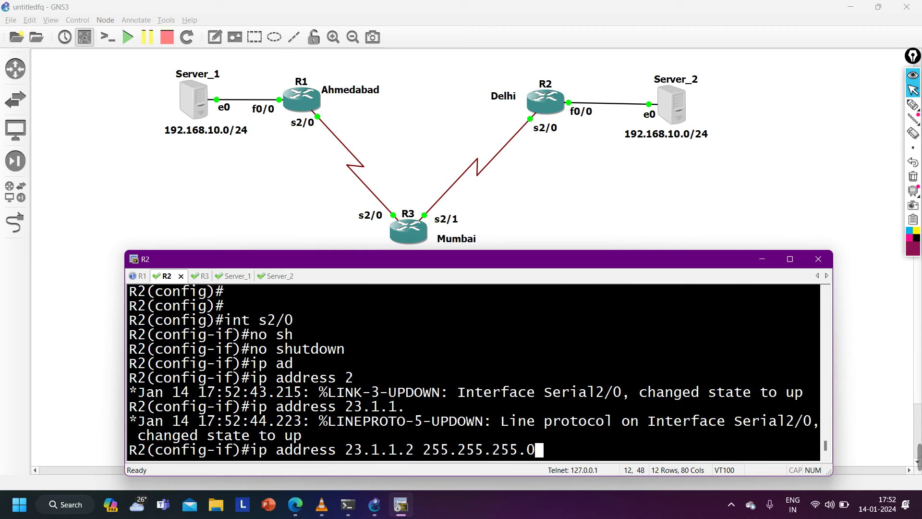
key(Return)
Enable R2's f0/0 with 192.168.10.100 255.255.255.0
text(ex)
key(Return)
text(int f0/0)
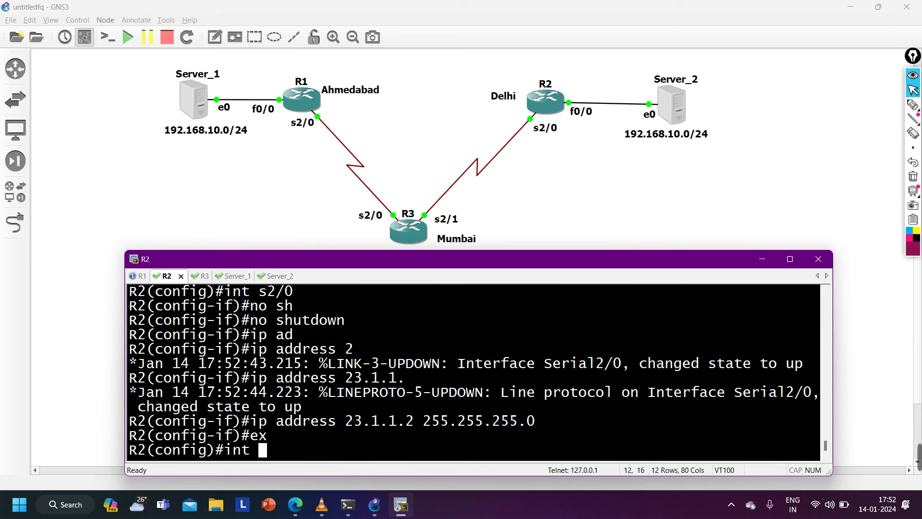
key(Return)
text(no sh)
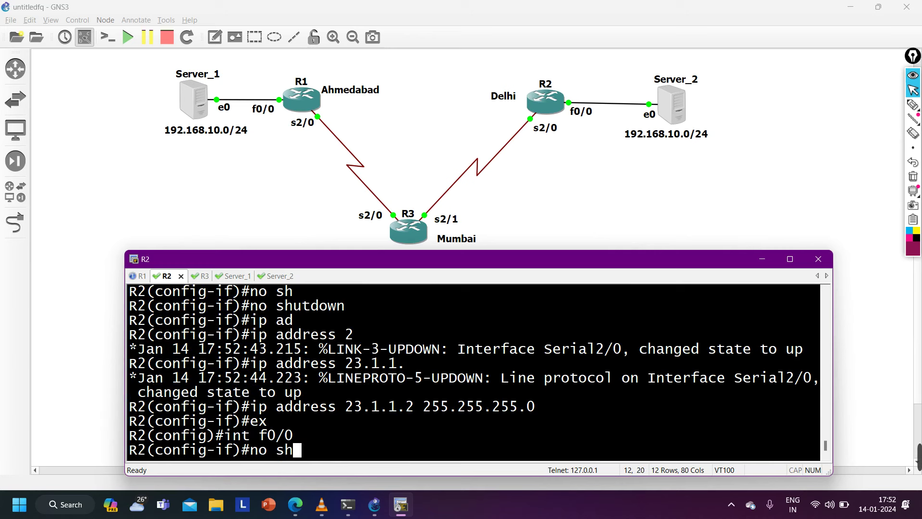
key(Tab)
key(Return)
text(ip ad)
key(Tab)
text(192.168.10.100 255.255.255.0)
key(Return)
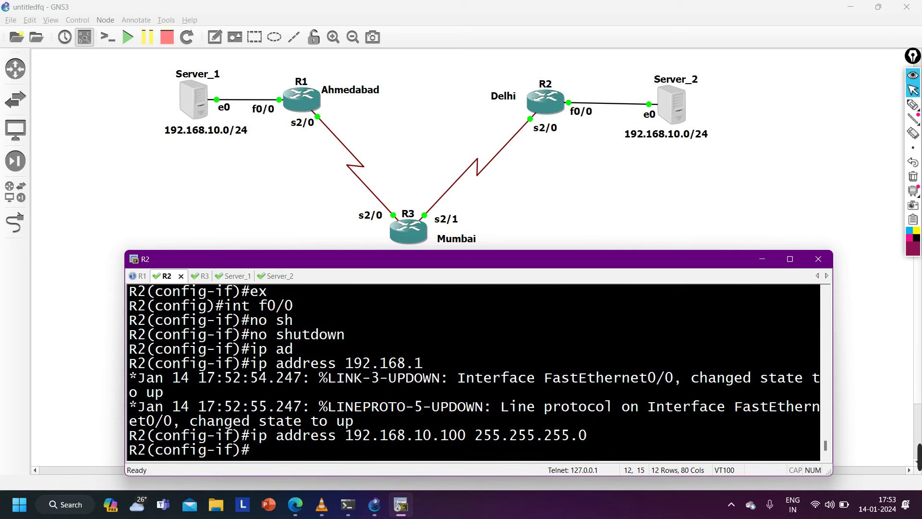
text(exi)
key(Return)
key(Return)
key(Return)
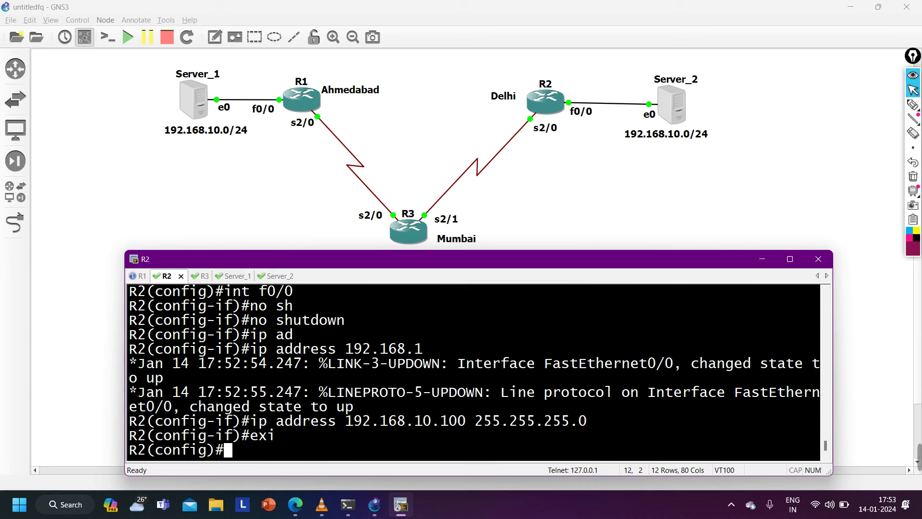
Switch to R3's console and enter global configuration mode
key(ctrl+Tab)
key(Return)
key(Return)
key(Return)
text(conf)
key(Tab)
key(Return)
key(Return)
key(Return)
key(Return)
key(Return)
Enable R3's Serial2/0 with IP 13.1.1.3 255.255.255.0
text(int s2/0)
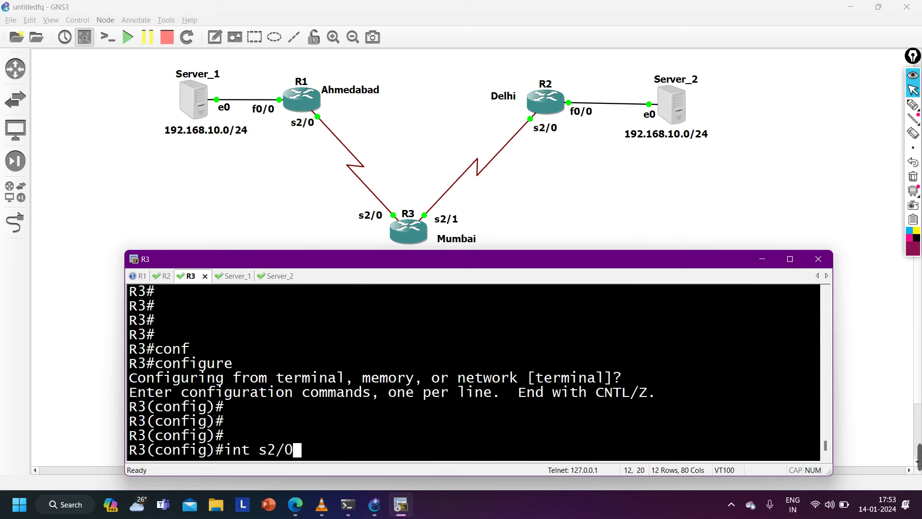
key(Return)
text(no sh)
key(Tab)
key(Return)
text(ip ad)
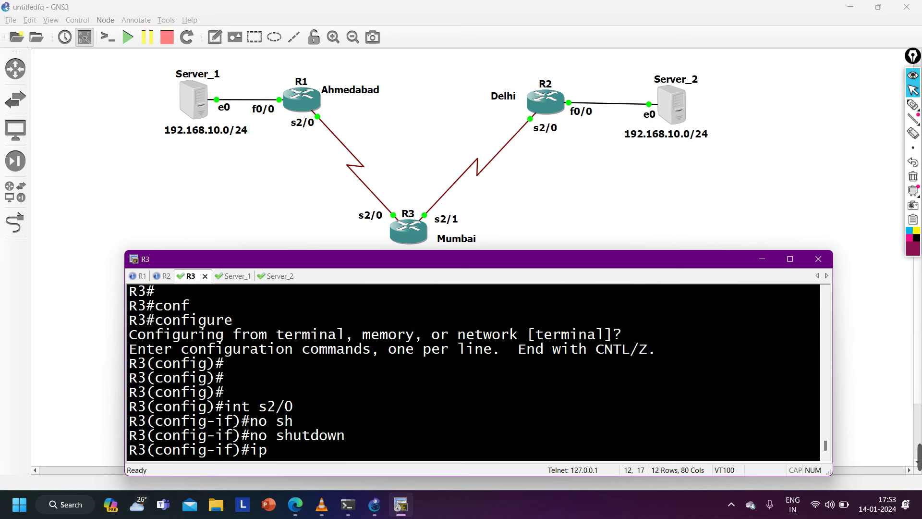
key(Tab)
text(13.1.1.)
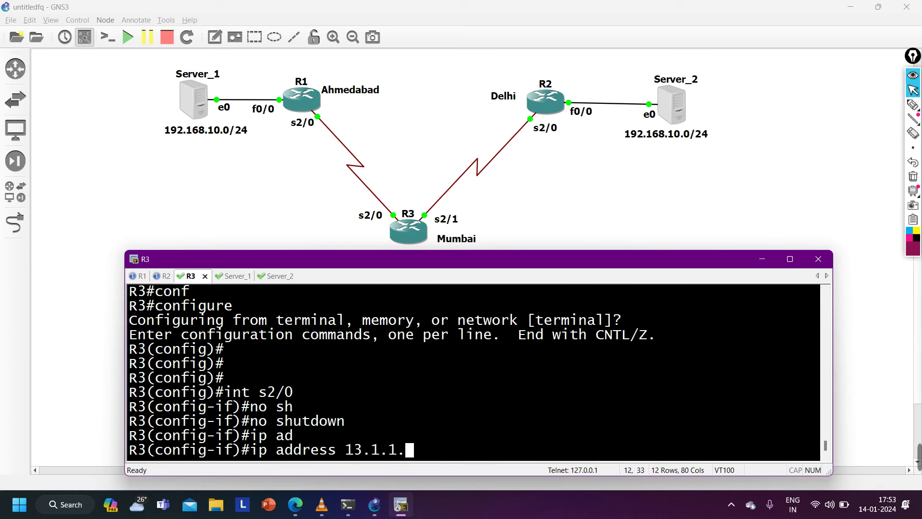
text(3 255.255.255.0)
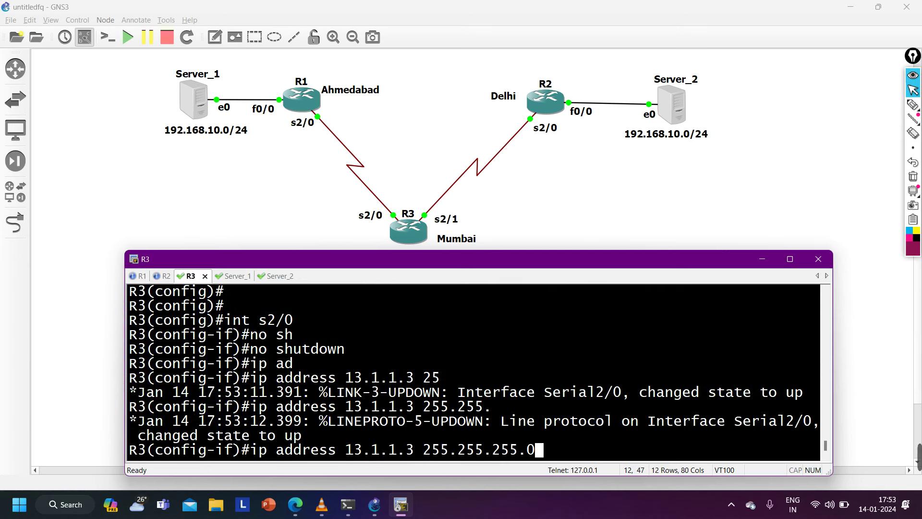
key(Return)
text(ex)
key(Return)
Enable R3's Serial2/1 with IP 23.1.1.3 255.255.255.0 and return to global configuration
text(int s2/1)
key(Return)
text(no sh)
key(Tab)
key(Return)
text(ip ad)
key(Tab)
text(23.)
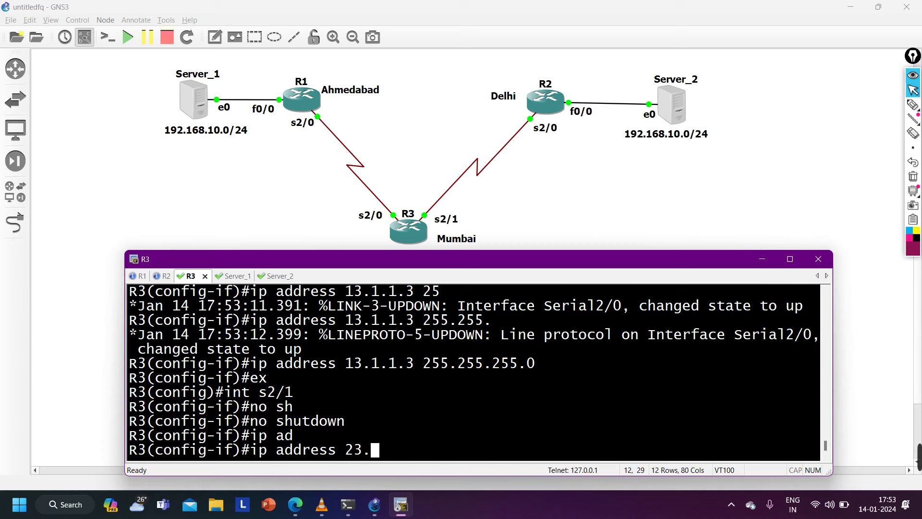
text(1.1.3 255.255)
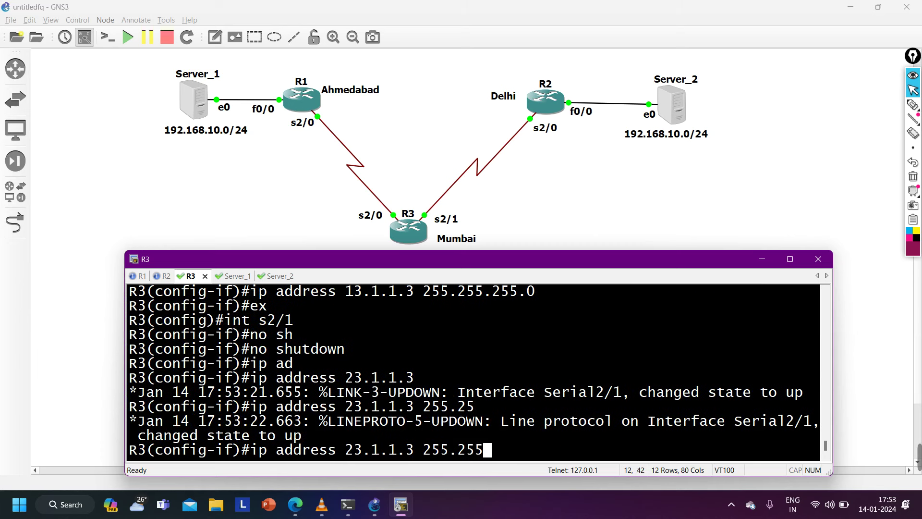
text(.255.0)
key(Return)
text(no sh)
key(Tab)
key(Return)
text(exi)
key(Return)
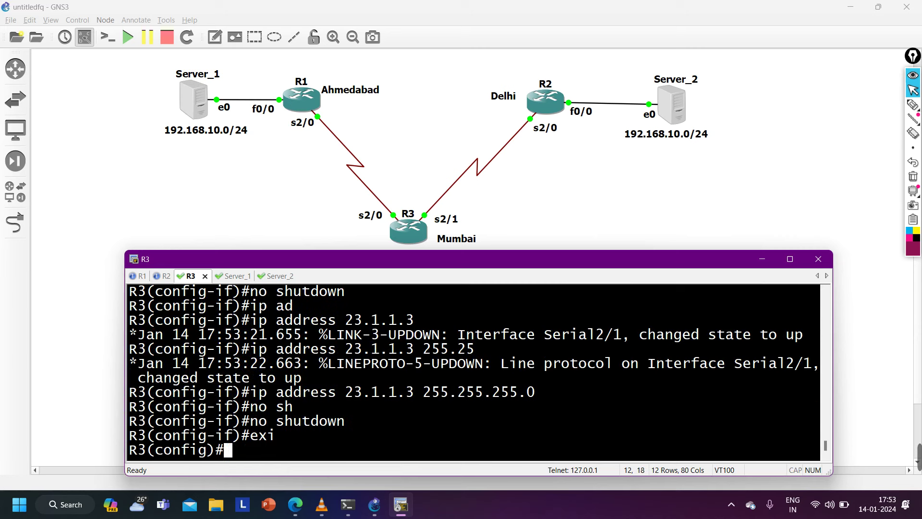
key(Return)
key(Return)
key(Return)
key(Return)
key(Return)
key(Return)
key(Return)
key(Return)
key(Return)
key(Return)
key(Return)
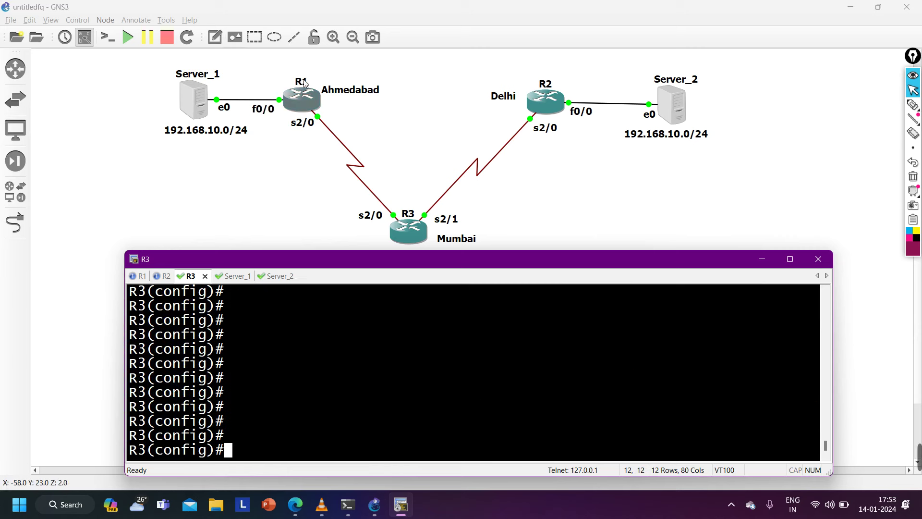
Add a note reading 100 just above R1 on the topology
click(213, 40)
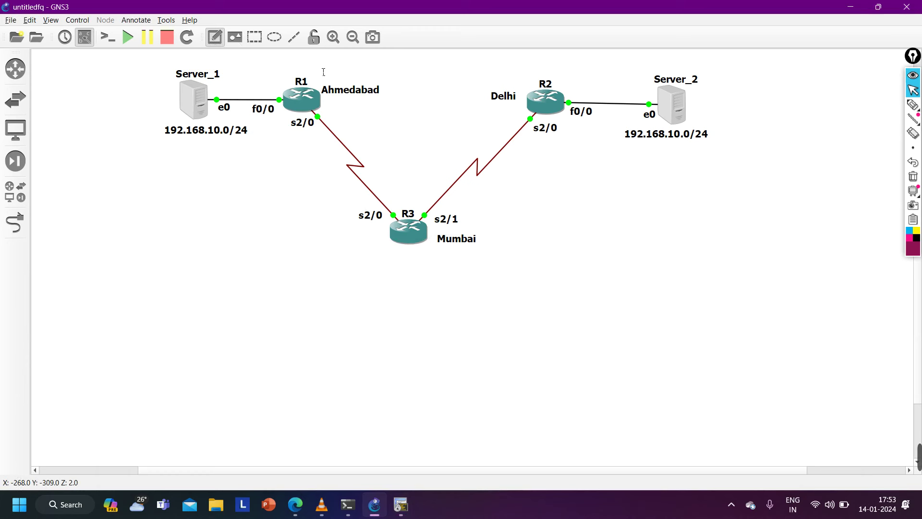
click(316, 70)
text(100)
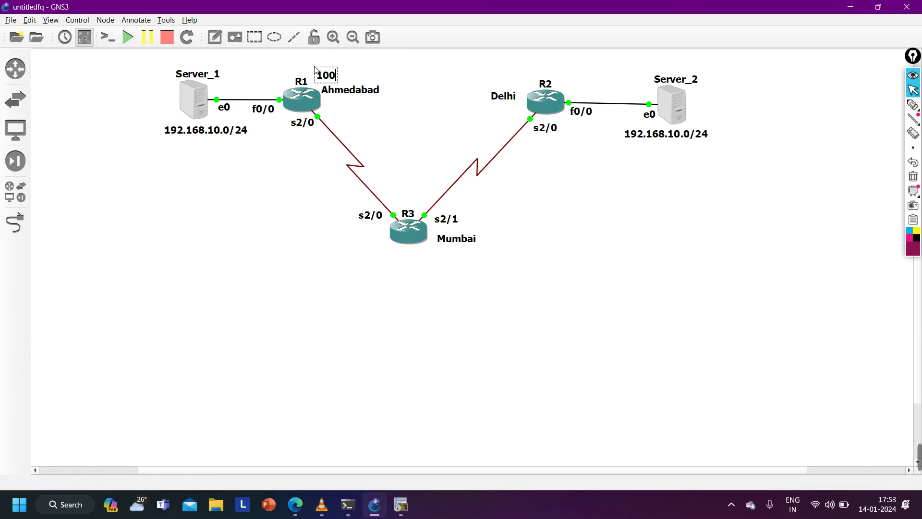
drag(323, 77, 323, 74)
Duplicate the 100 note and place the copy above R2
right_click(323, 73)
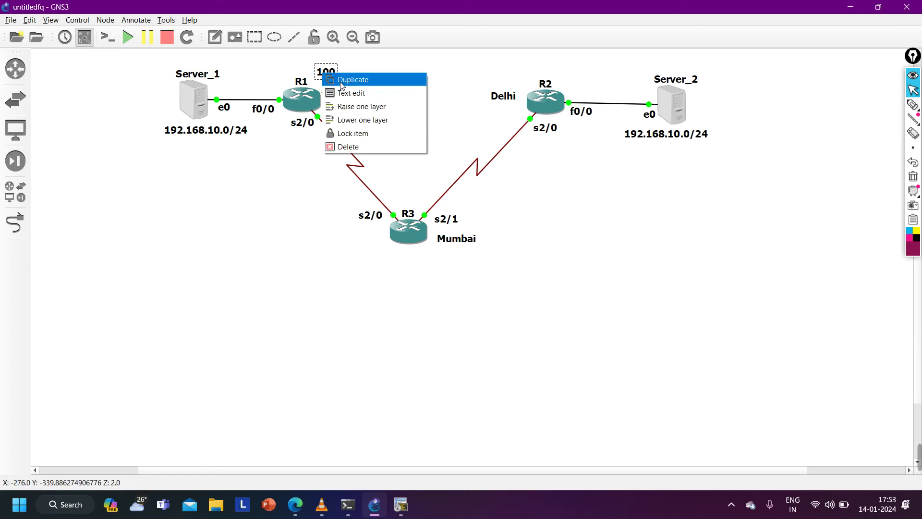
click(327, 80)
drag(338, 84, 519, 73)
click(405, 136)
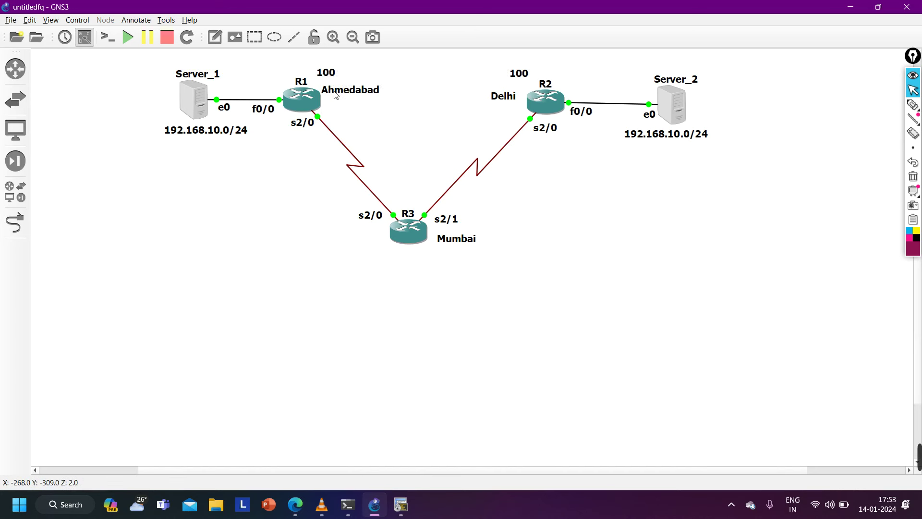
Place another copy of the 100 note below R3, then bring R3's console back
right_click(326, 78)
click(345, 84)
drag(339, 87, 382, 255)
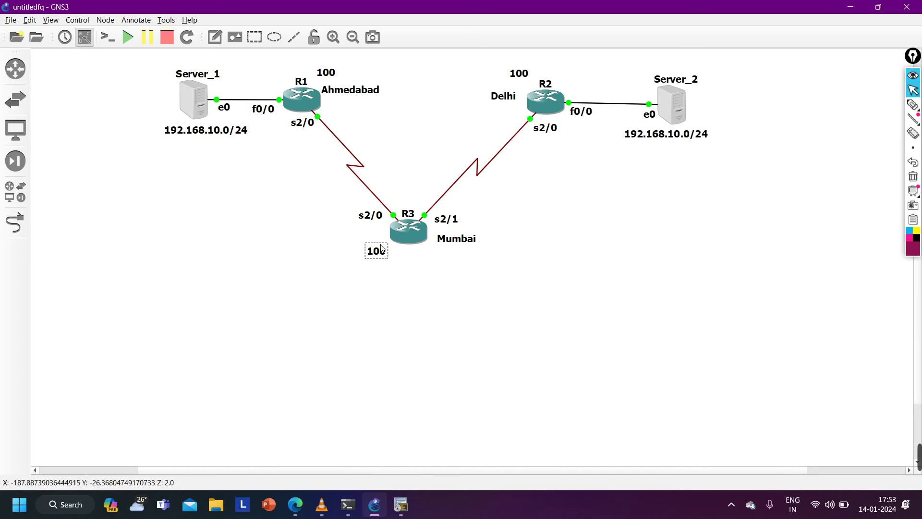
scroll(381, 249, down, 1)
click(379, 264)
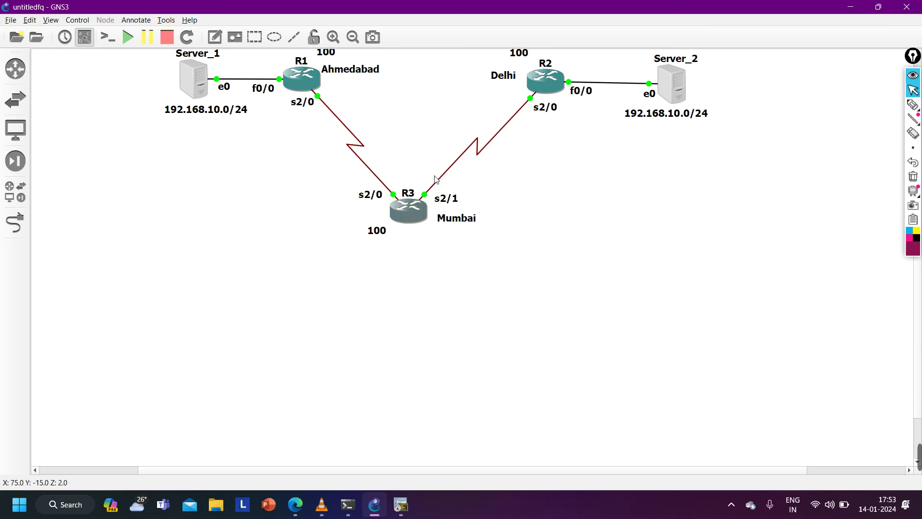
drag(380, 235, 389, 233)
click(677, 171)
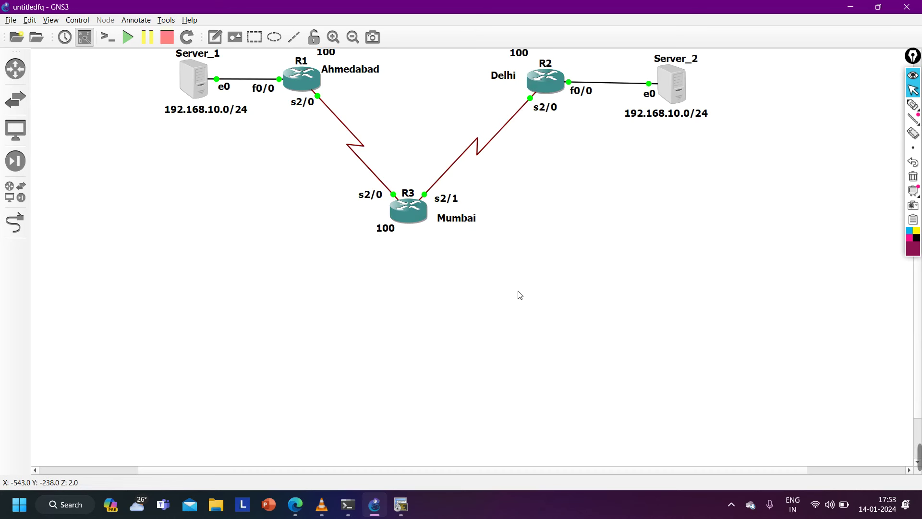
click(408, 503)
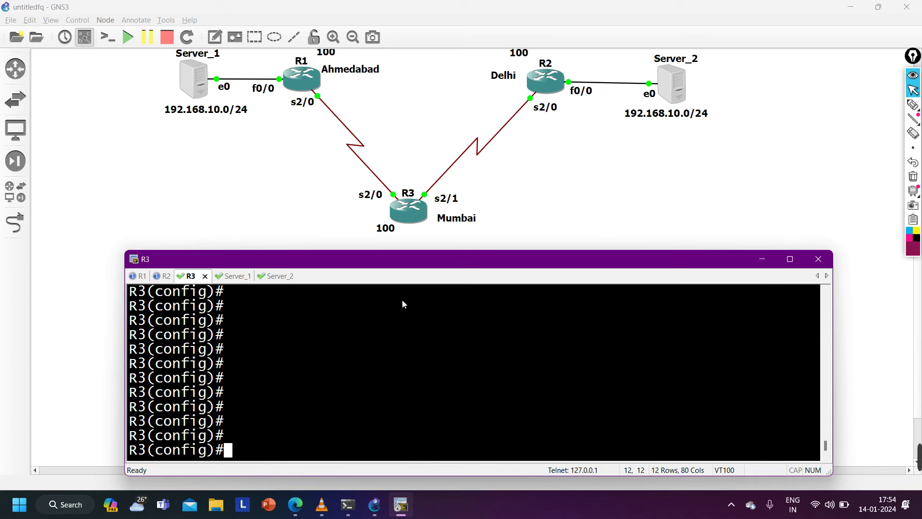
Edit the note below R3 to read 200, then return to R3's console
click(384, 229)
double_click(384, 228)
text(200)
click(353, 287)
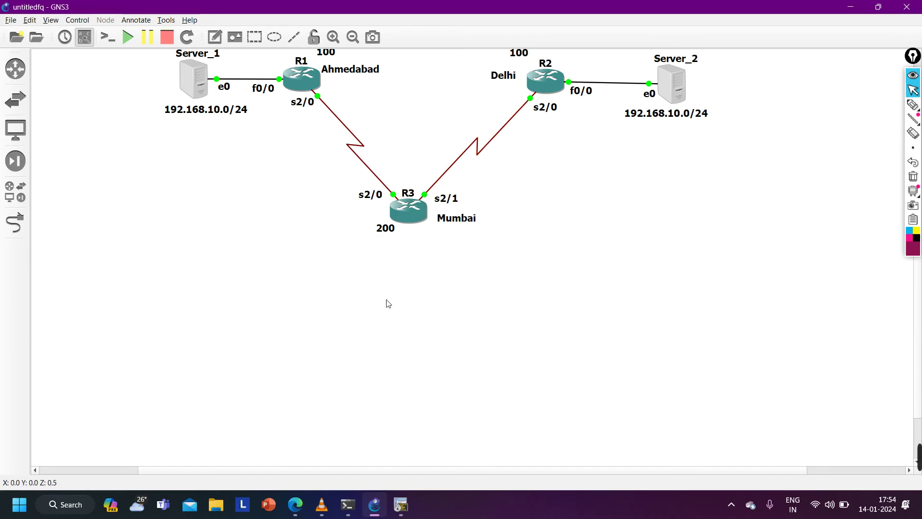
click(401, 505)
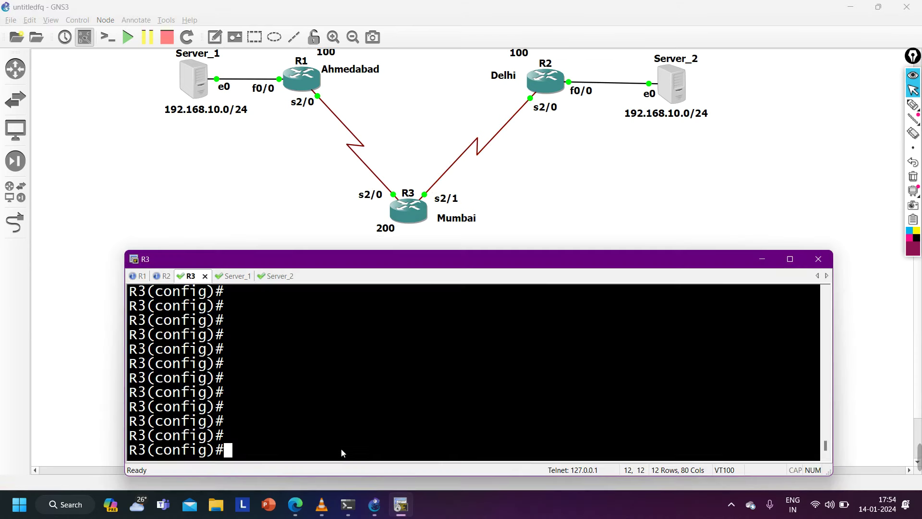
Start BGP process AS 200 on R3 with router bgp 200
text(ro)
key(Tab)
text(uter bg)
key(Tab)
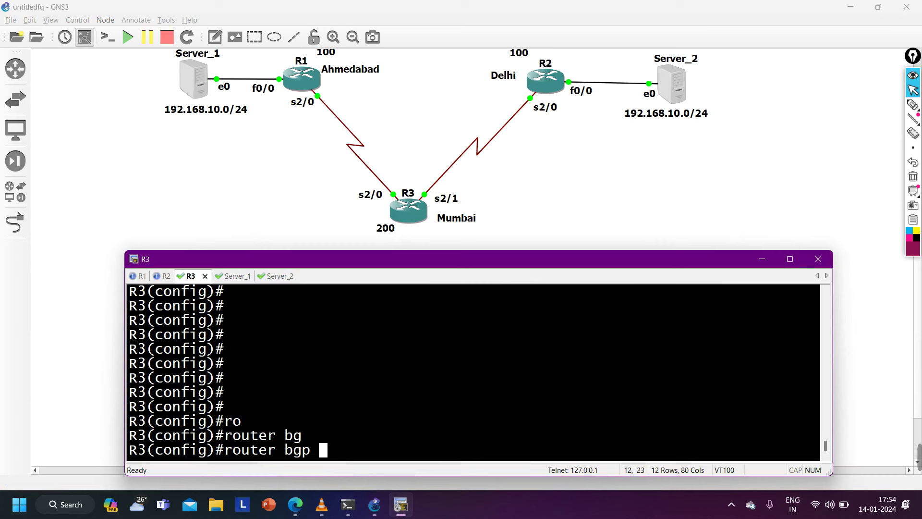
text(200)
key(Return)
Add neighbor 13.1.1.1 in remote AS 100
text(nei)
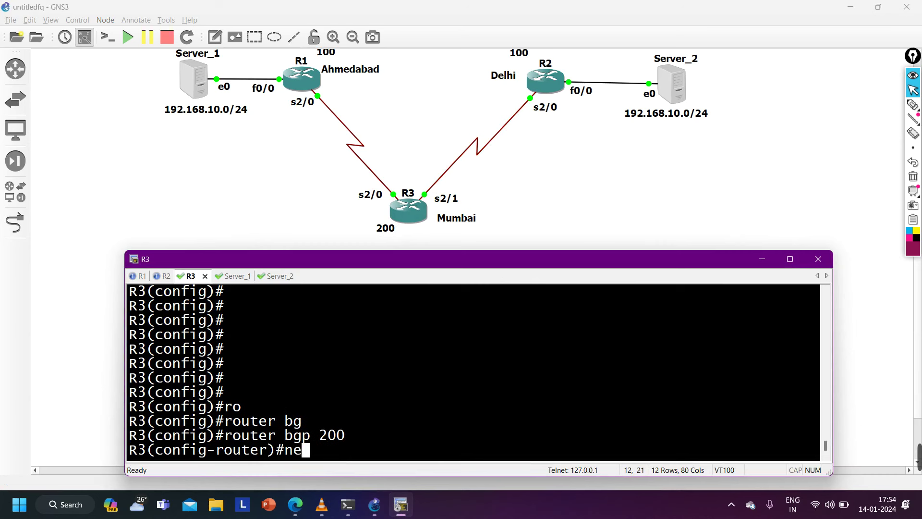
key(Tab)
text(12)
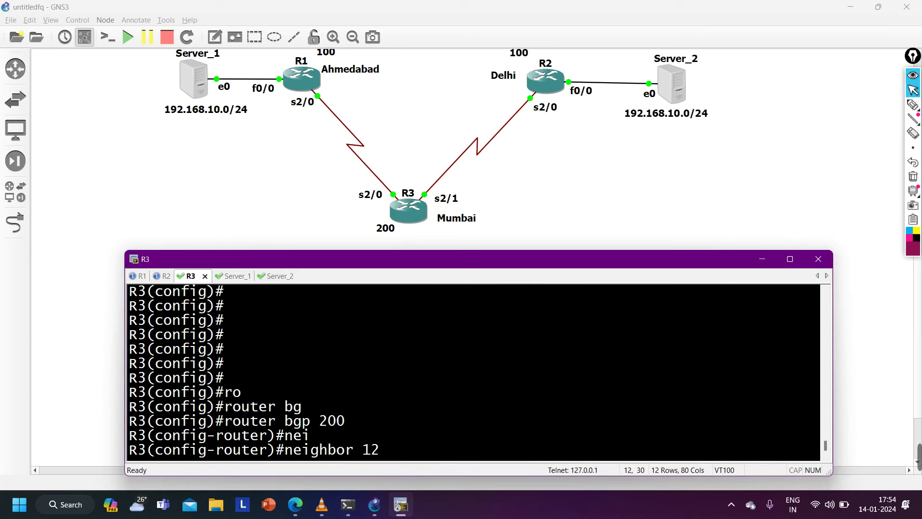
key(BackSpace)
text(3.1.1.1 )
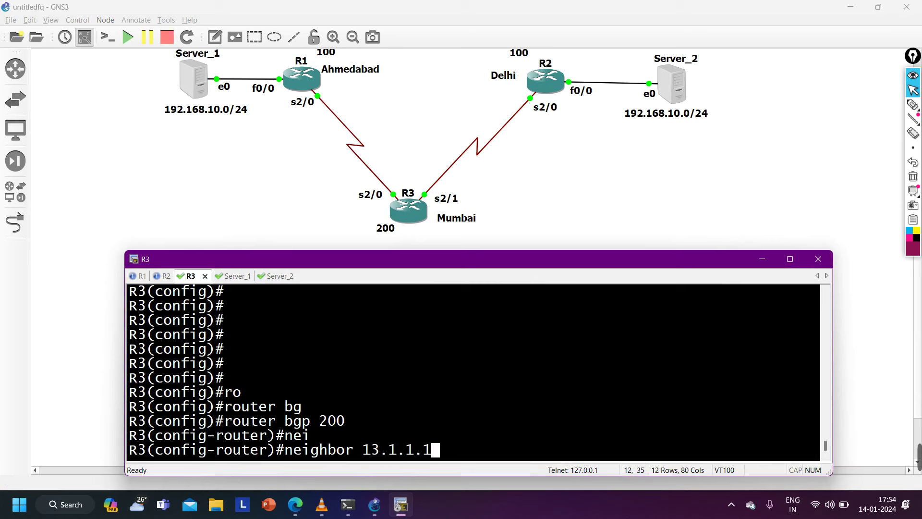
text(remot)
key(Tab)
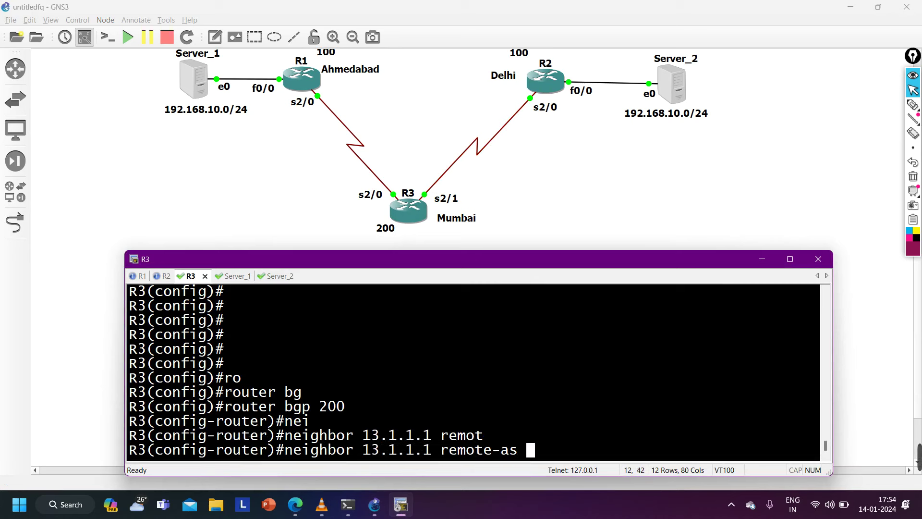
text(100)
key(Return)
Add neighbor 23.1.1.2 in remote AS 100 and exit BGP configuration
text(nei)
key(Tab)
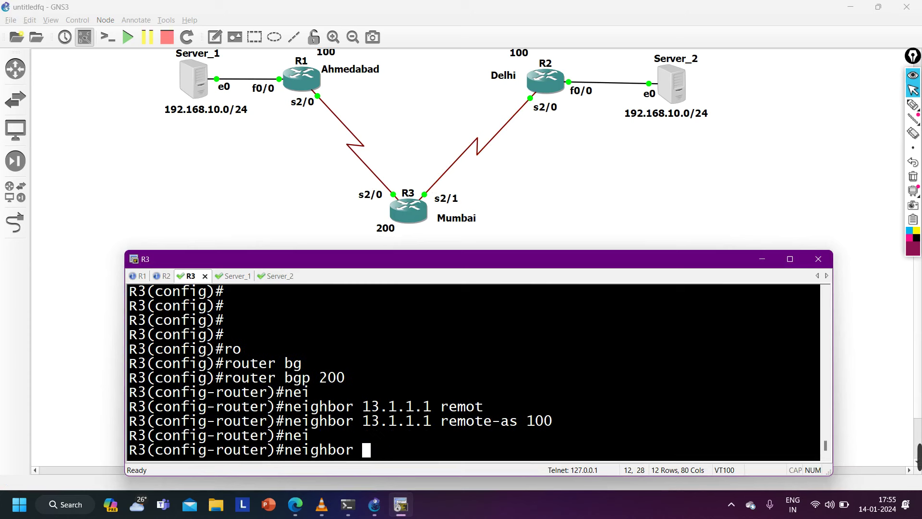
text(23.1.1.)
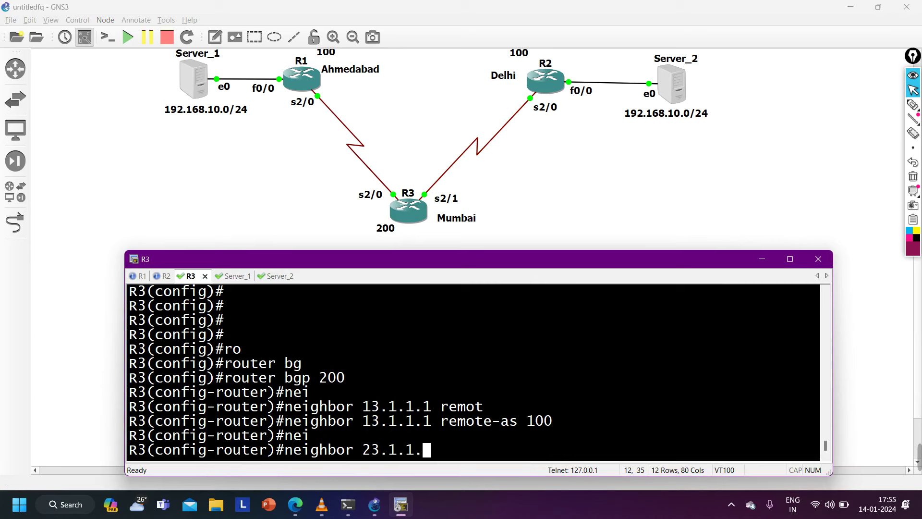
text(2 remot)
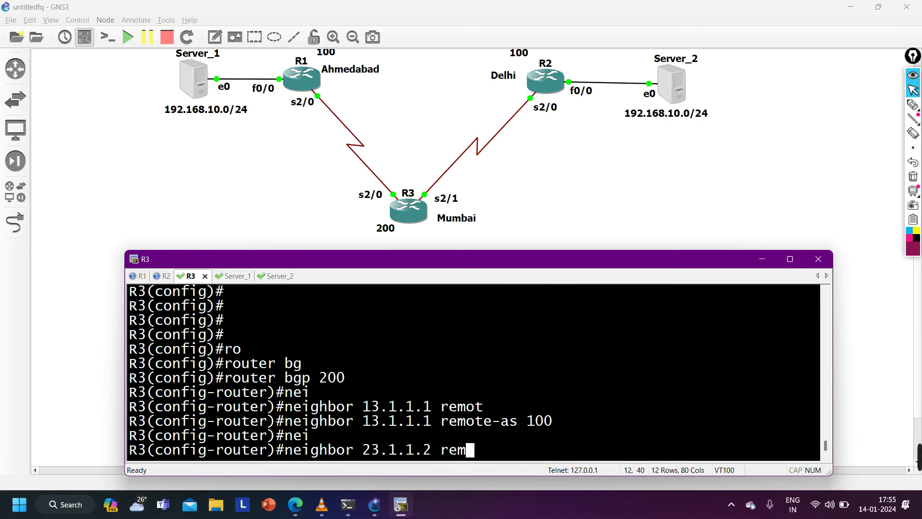
key(Tab)
text(100)
key(Return)
text(exi)
key(Return)
key(Return)
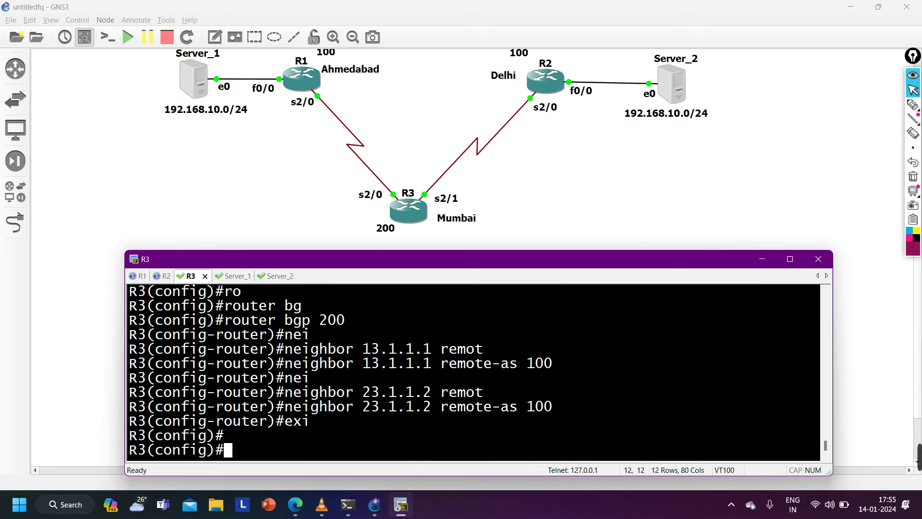
On R2's console, start BGP process AS 100
key(ctrl+shift+Tab)
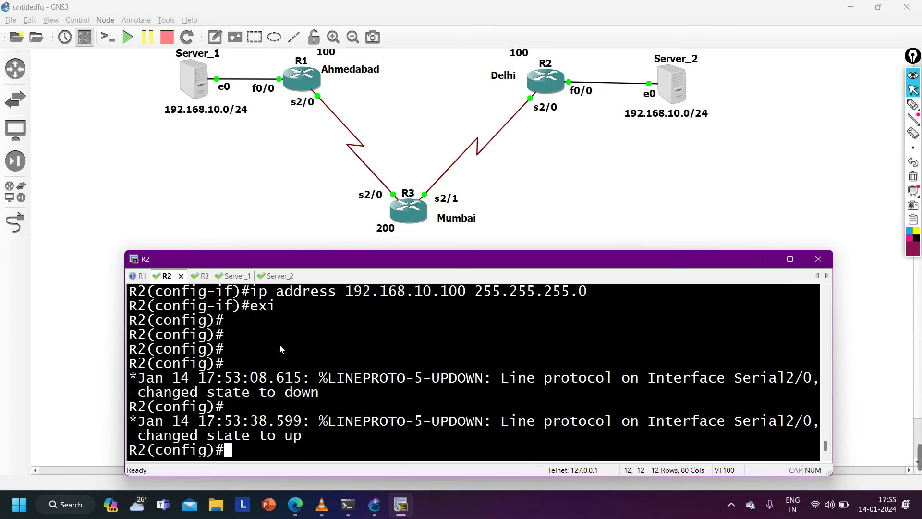
key(Return)
key(Return)
key(Return)
text(ro)
key(Tab)
text(bg)
key(Tab)
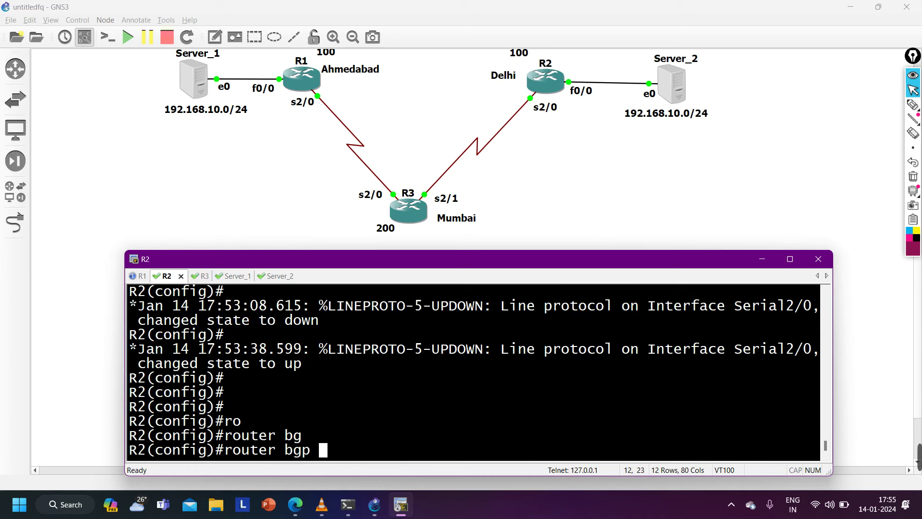
text(100)
key(Return)
Add neighbor 23.1.1.3 in remote AS 200 on R2
text(nei)
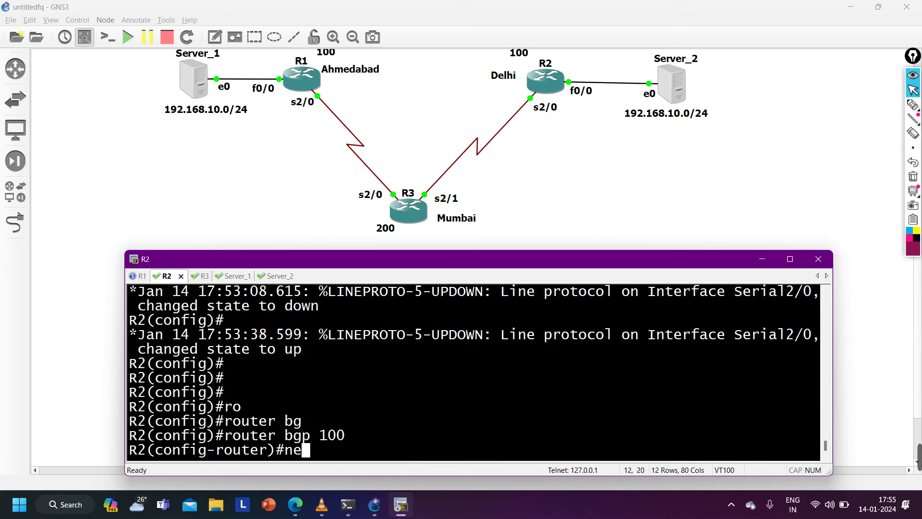
key(Tab)
text(23.1.)
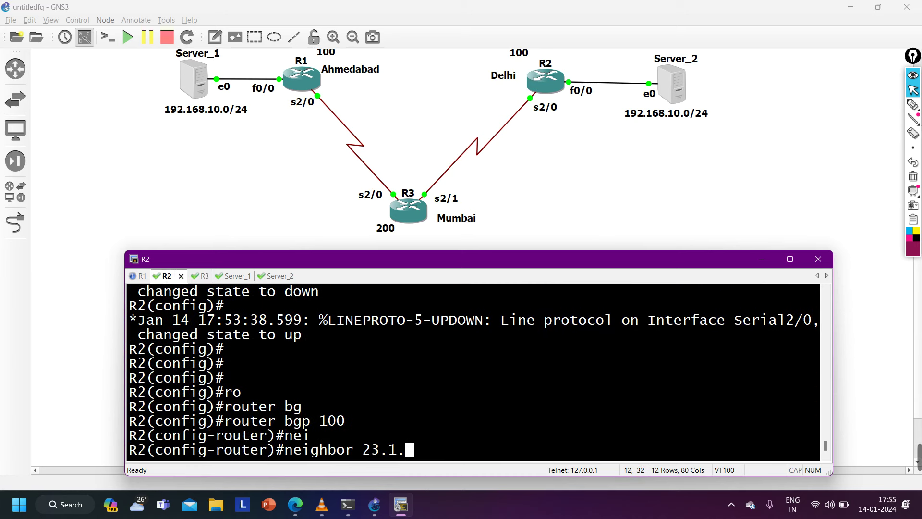
text(1.3 remot)
key(Tab)
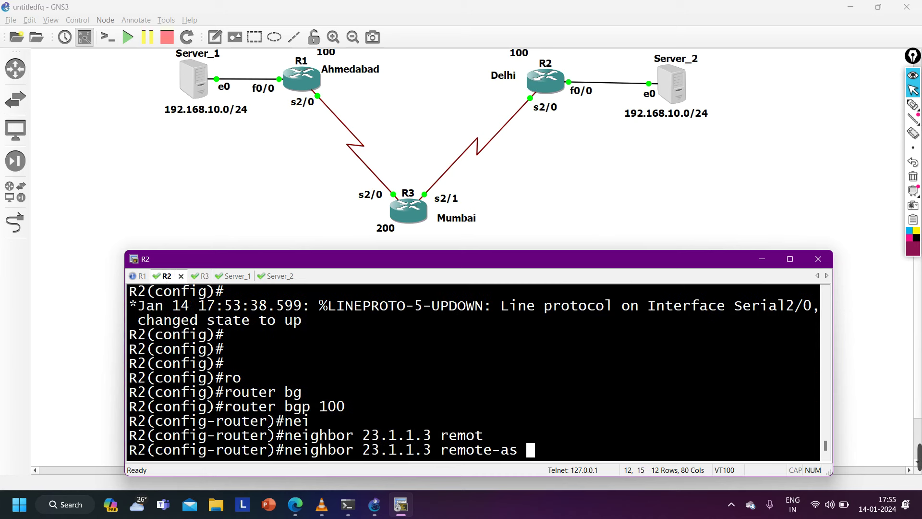
text(200)
key(Return)
Advertise network 192.168.10.0 mask 255.255.255.0 on R2 and leave configuration mode
text(net)
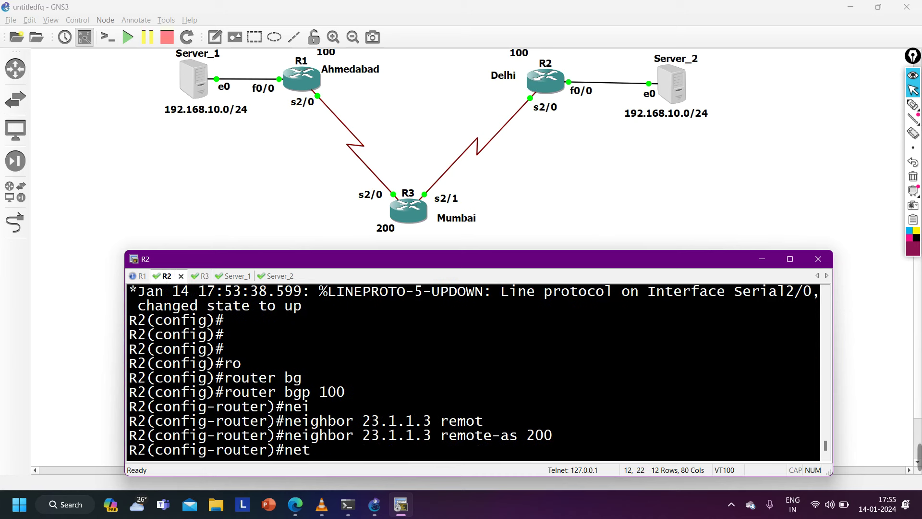
key(Tab)
text(192.16)
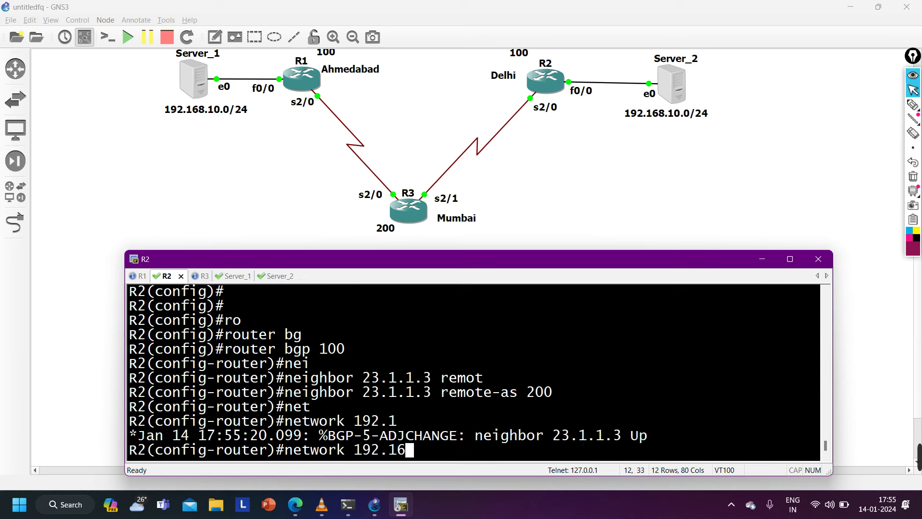
text(8.10.0 )
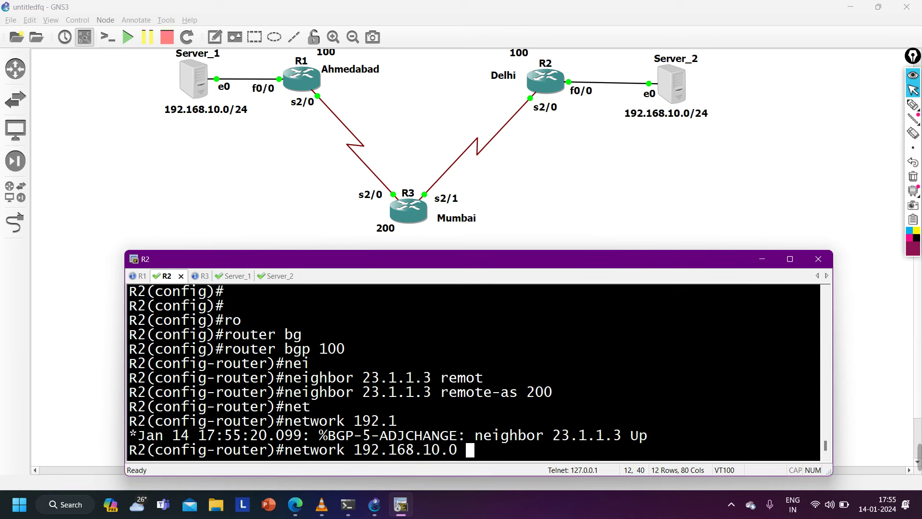
text(m)
key(Tab)
text(255.255.255.0)
key(Return)
key(Return)
key(Return)
key(ctrl+z)
key(Return)
key(Return)
key(Return)
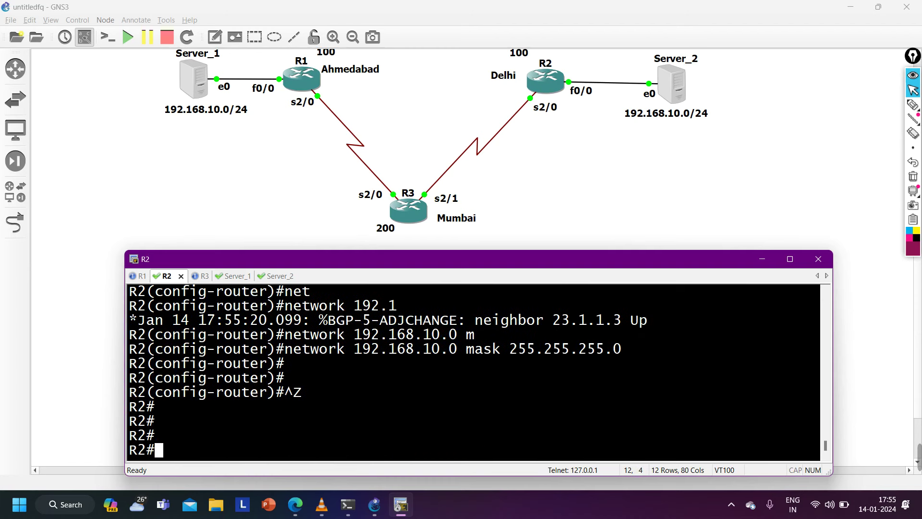
On R3, leave configuration mode and display the BGP table with show ip bgp
key(ctrl+Tab)
key(Return)
key(Return)
key(ctrl+z)
key(Return)
key(Return)
key(Return)
text(sh)
key(Tab)
text(ip bg)
key(Tab)
key(Return)
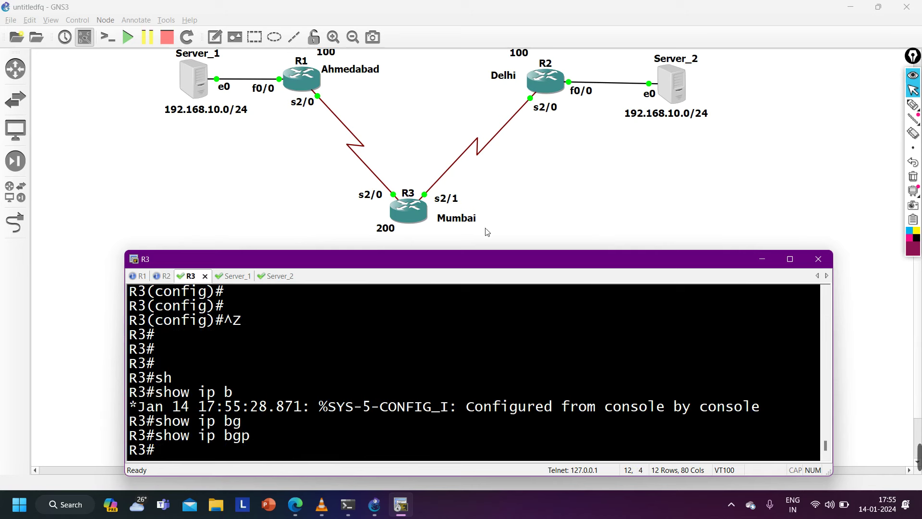
Display R2's BGP table several times, checking the 192.168.10.0 entry
click(164, 276)
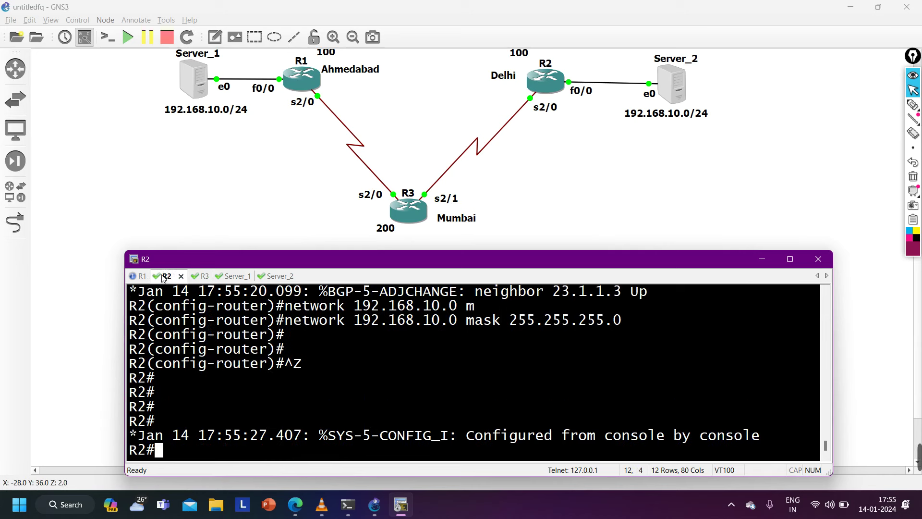
text(sh)
key(Tab)
text(ip bg)
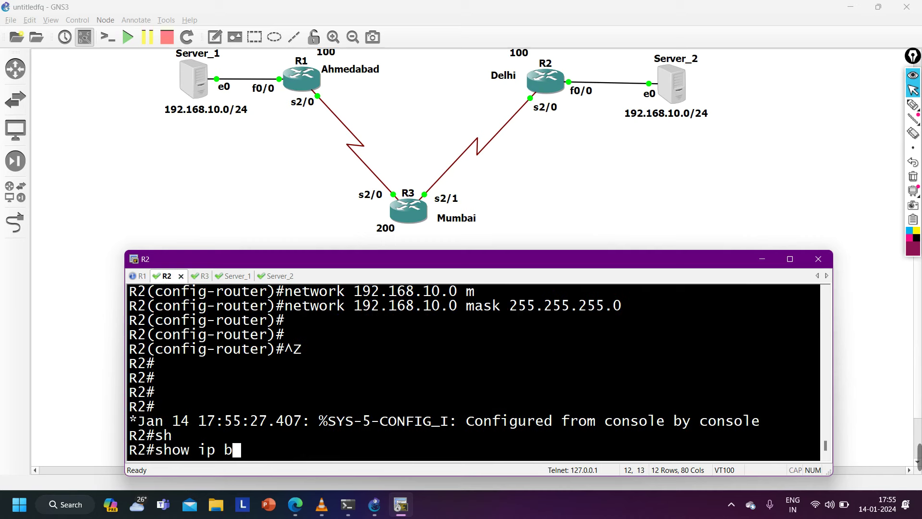
key(Tab)
key(Return)
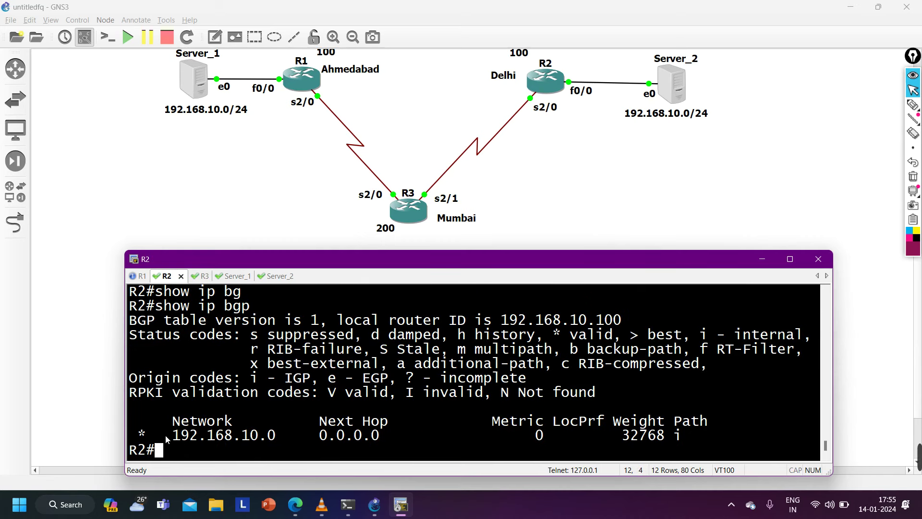
drag(166, 438, 311, 436)
key(Up)
key(Return)
key(Return)
key(Return)
key(Up)
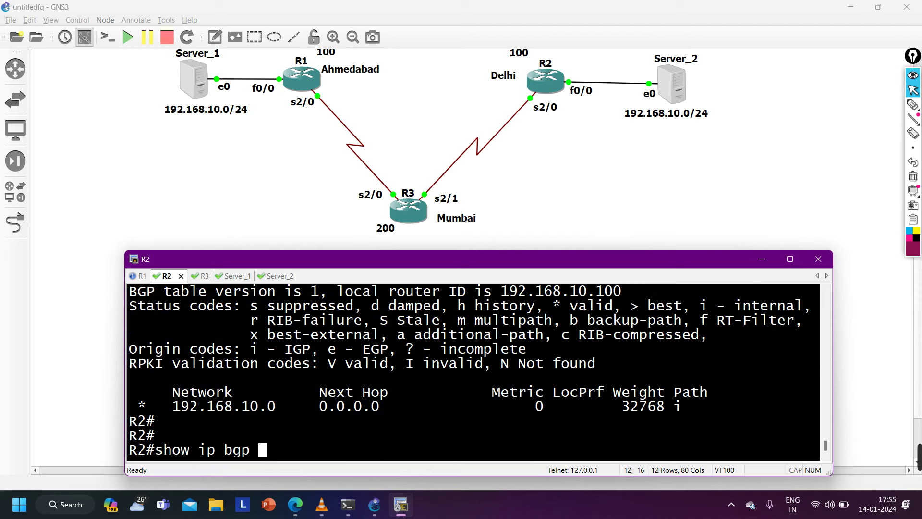
key(Return)
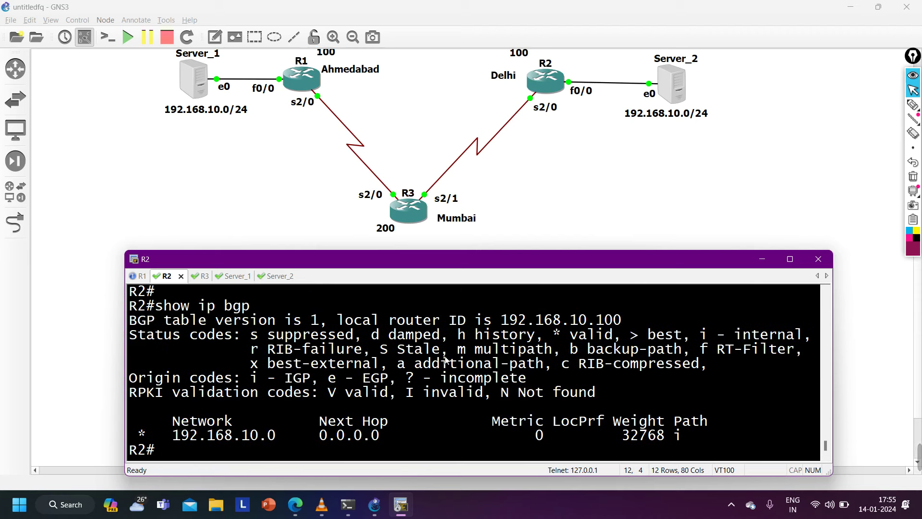
key(Up)
key(Return)
key(Return)
key(Up)
key(Return)
key(Up)
key(Return)
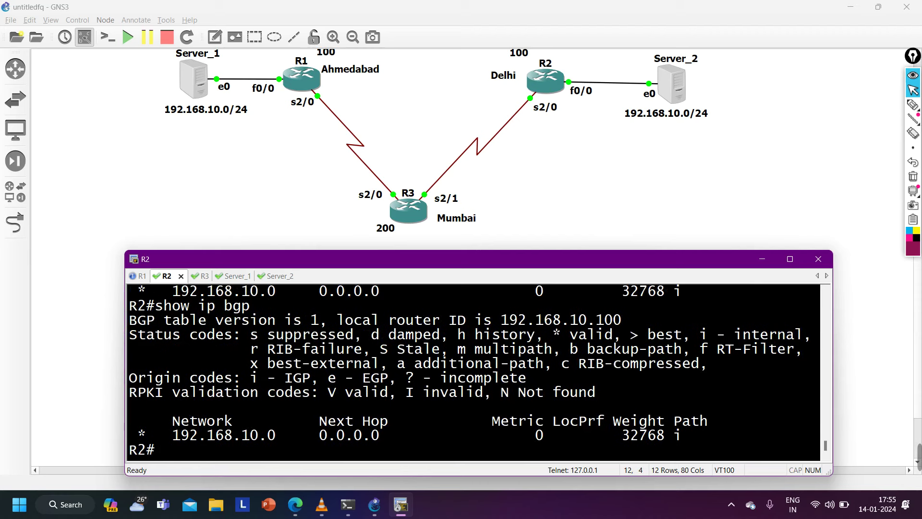
key(Return)
key(Return)
List R2's interface addresses with show ip int brief
text(sh)
key(Tab)
text(ip )
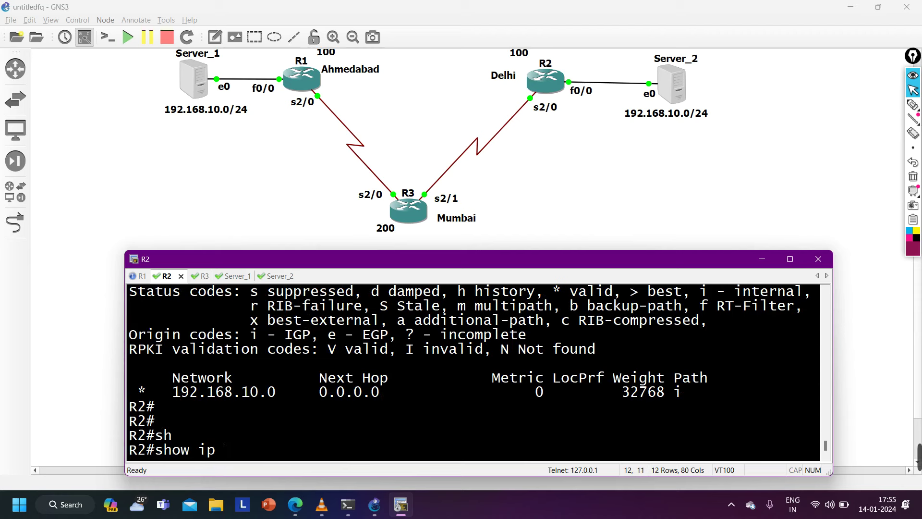
text(int br)
key(Return)
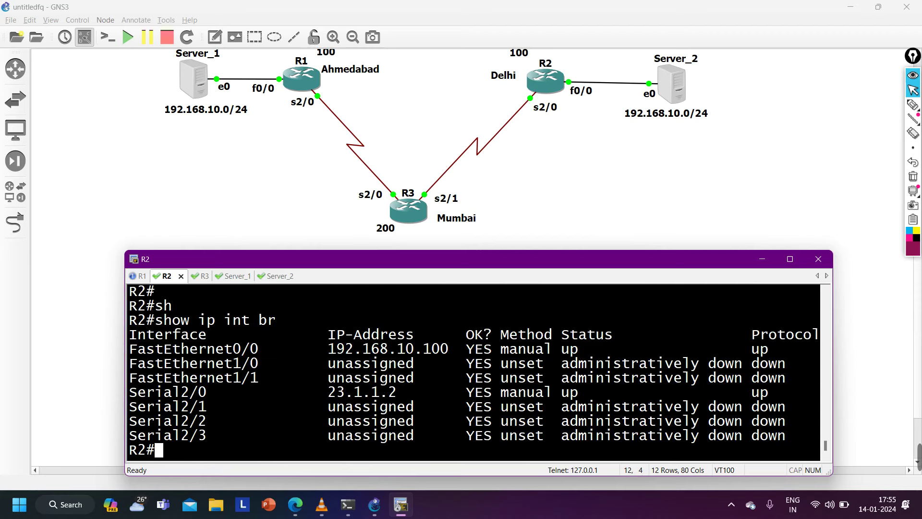
drag(399, 355, 425, 354)
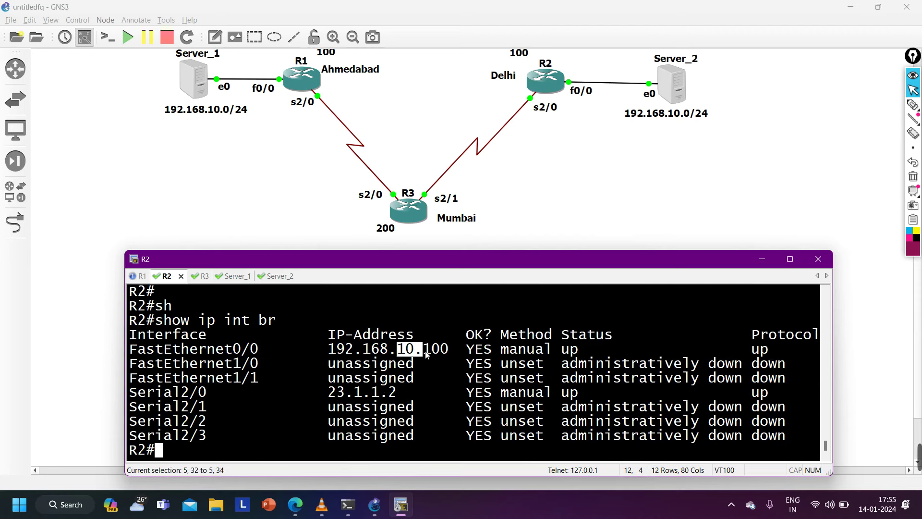
Re-run show ip bgp on R2 until 192.168.10.0 is marked best route (*>)
text(sh)
key(Tab)
text(ip bg)
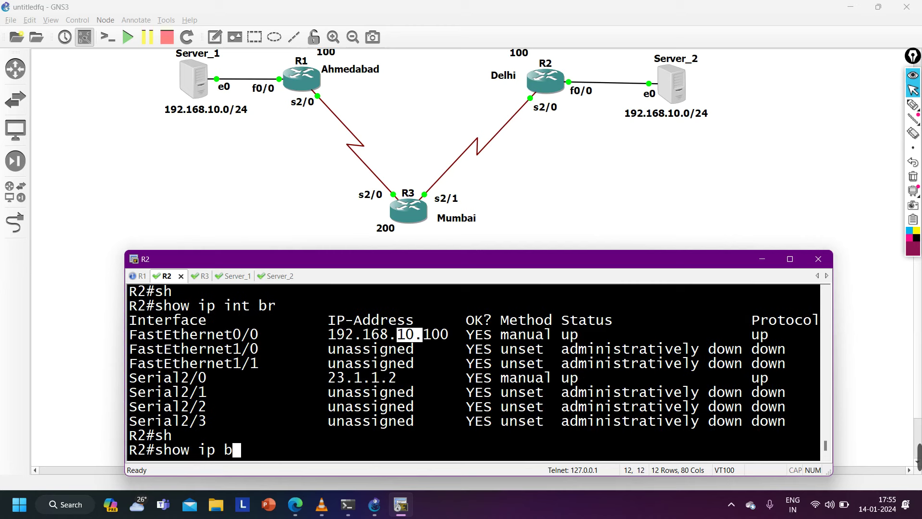
key(Tab)
key(Return)
key(Return)
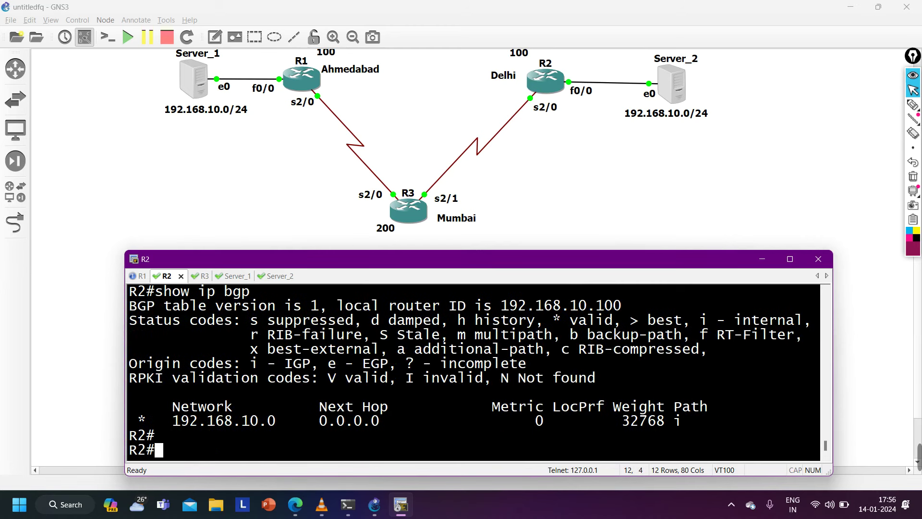
key(Return)
key(Up)
key(Return)
key(Up)
key(Return)
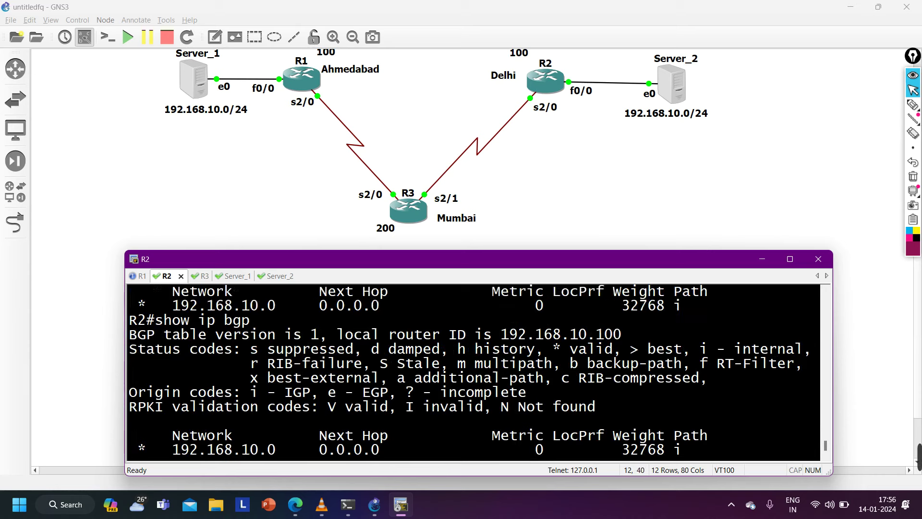
key(Return)
key(Return)
key(Up)
key(Return)
key(Return)
key(Return)
key(Up)
key(Return)
key(Return)
key(Return)
key(Up)
key(Return)
key(Return)
key(Return)
key(Up)
key(Return)
key(Up)
key(Return)
key(Down)
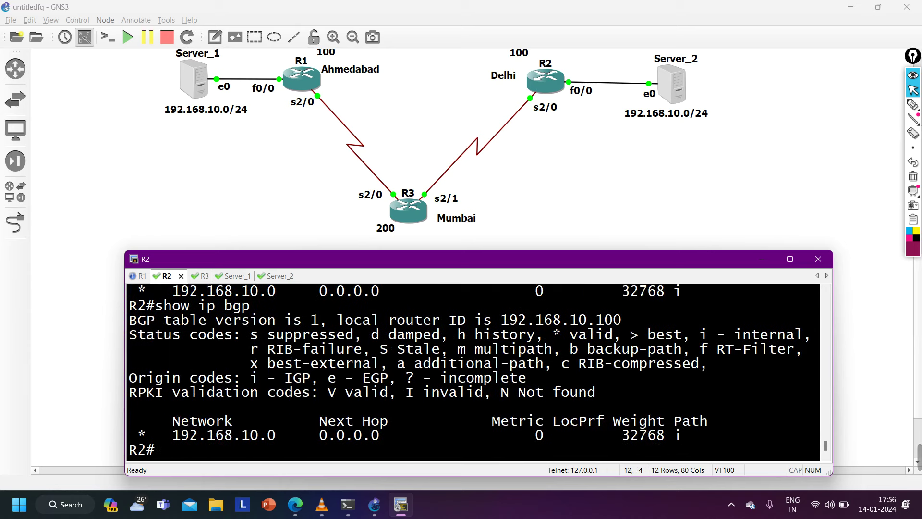
key(Return)
key(Return)
key(Up)
key(Return)
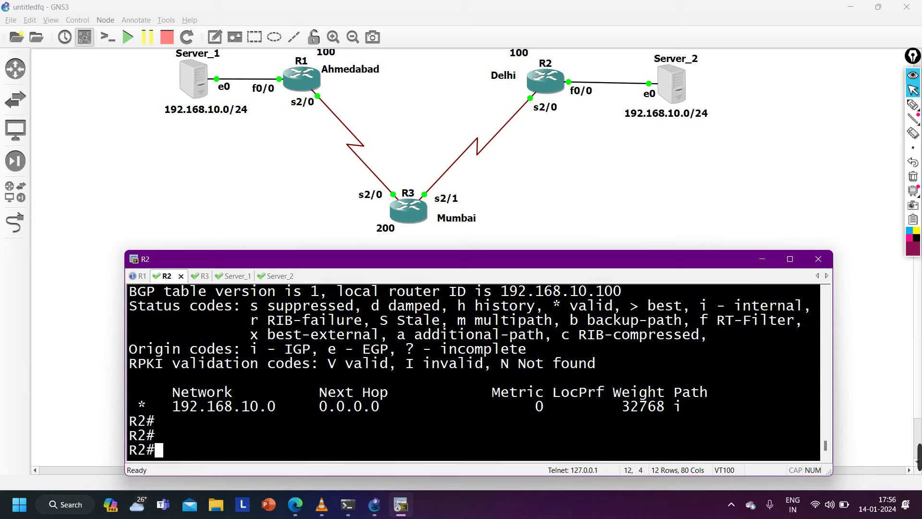
key(Return)
key(Return)
key(Up)
key(Return)
key(Up)
key(Down)
key(Return)
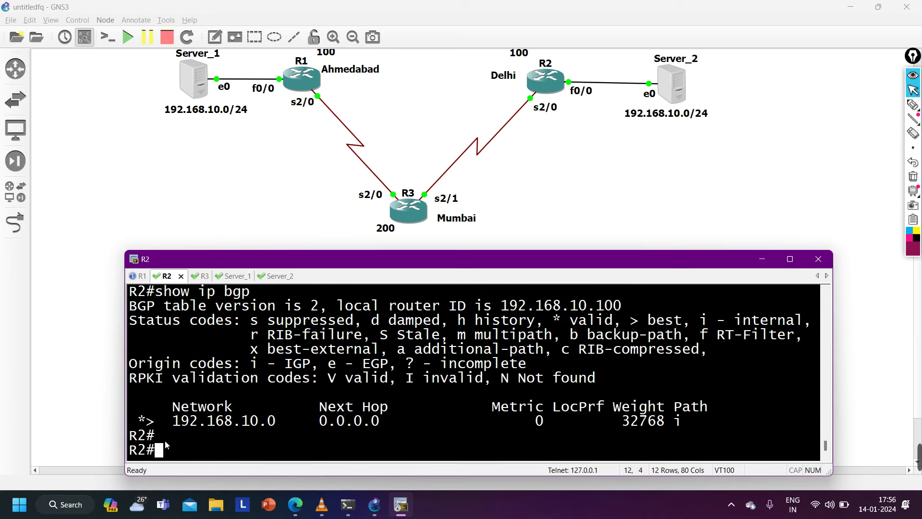
Show R3's BGP table and check 192.168.10.0 via next hop 23.1.1.2, AS path 100
click(204, 276)
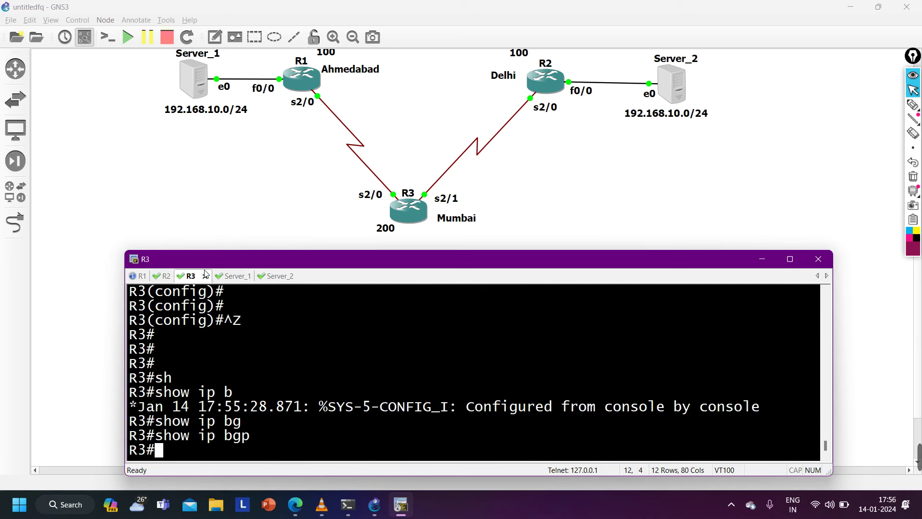
text(h)
key(Tab)
text(ip bg)
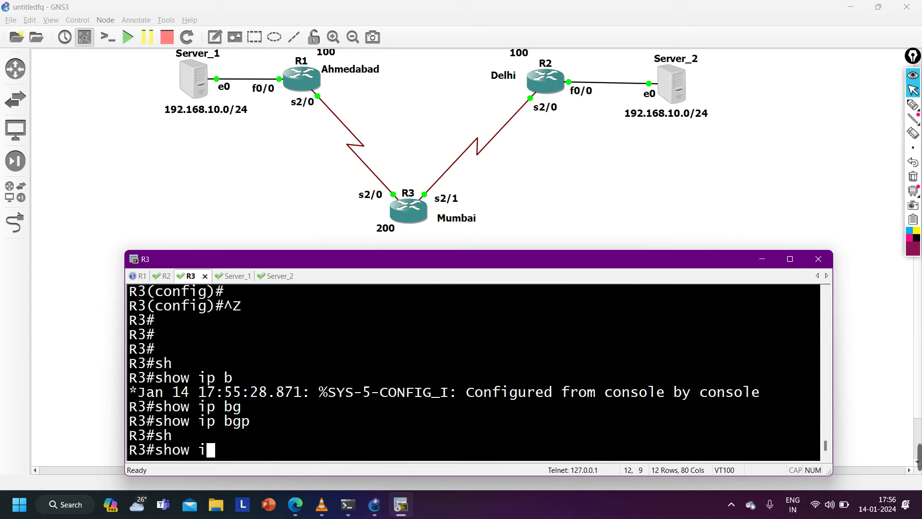
key(Tab)
key(Return)
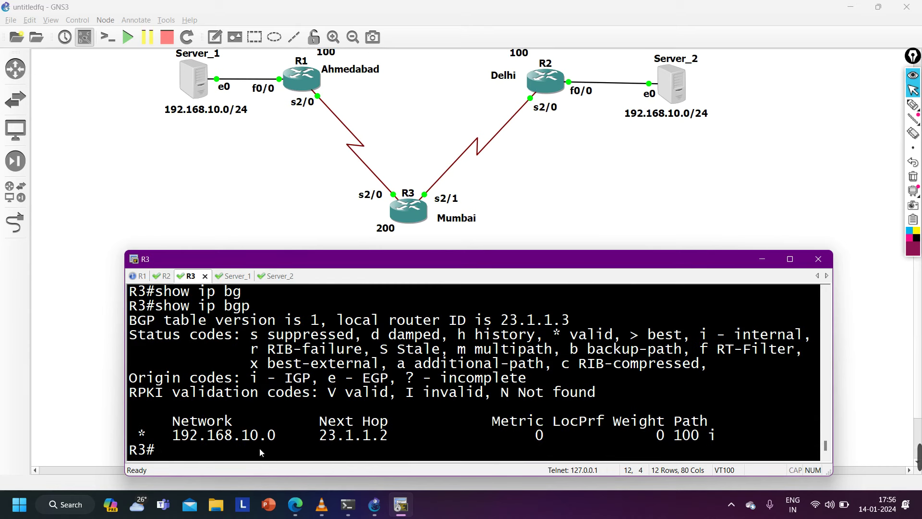
drag(173, 445, 368, 435)
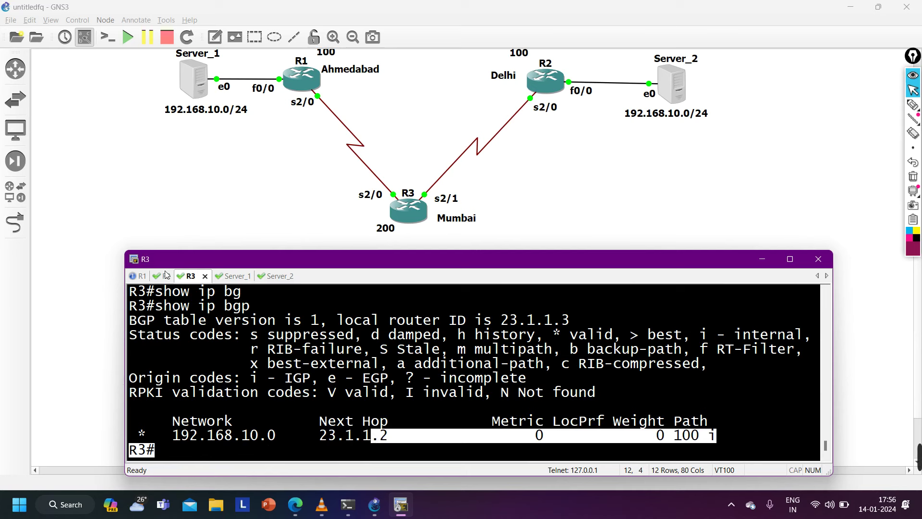
click(142, 276)
Enter BGP configuration for AS 100 on R1
text(ro)
key(Tab)
text(bg)
key(Tab)
text(100)
key(Return)
Add neighbor 13.1.1.3 in remote AS 200 on R1
text(nei)
key(Tab)
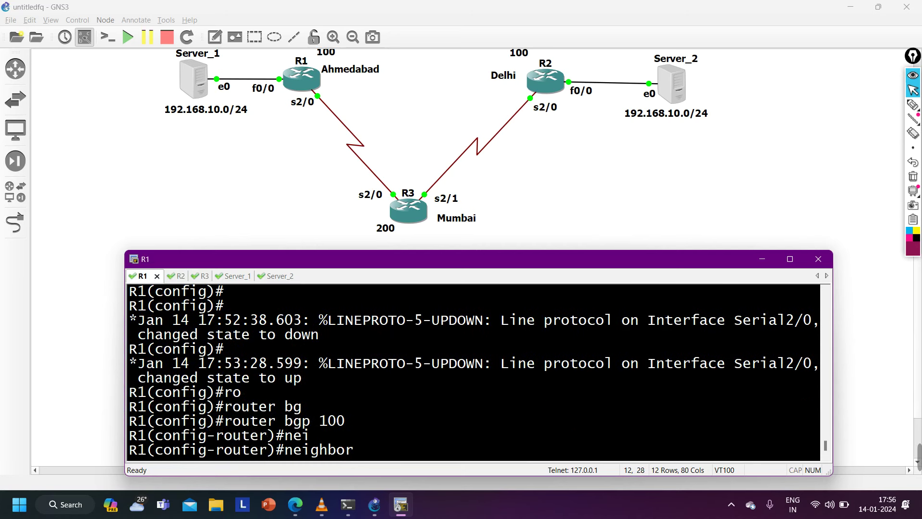
text(13.1.1.3)
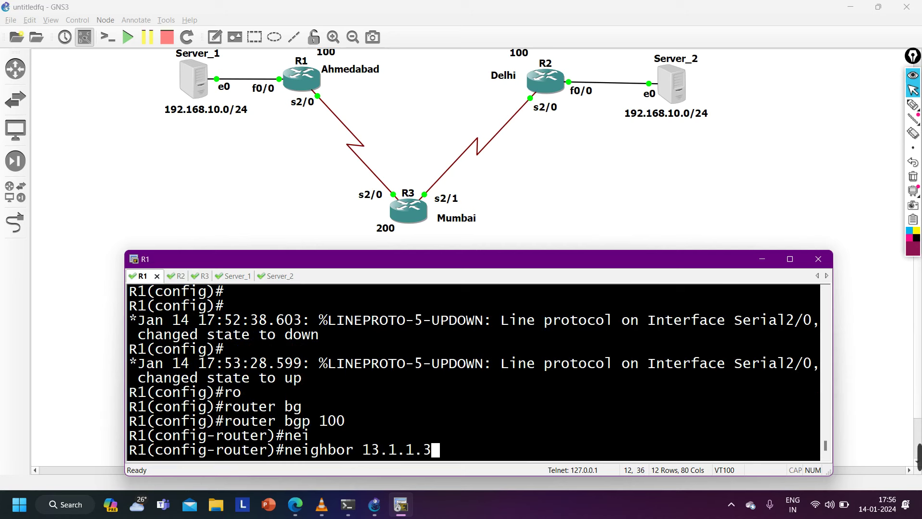
text( remot)
key(Tab)
text(200)
key(Return)
Advertise network 192.168.10.0 mask 255.255.255.0 on R1 and leave configuration mode
text(net)
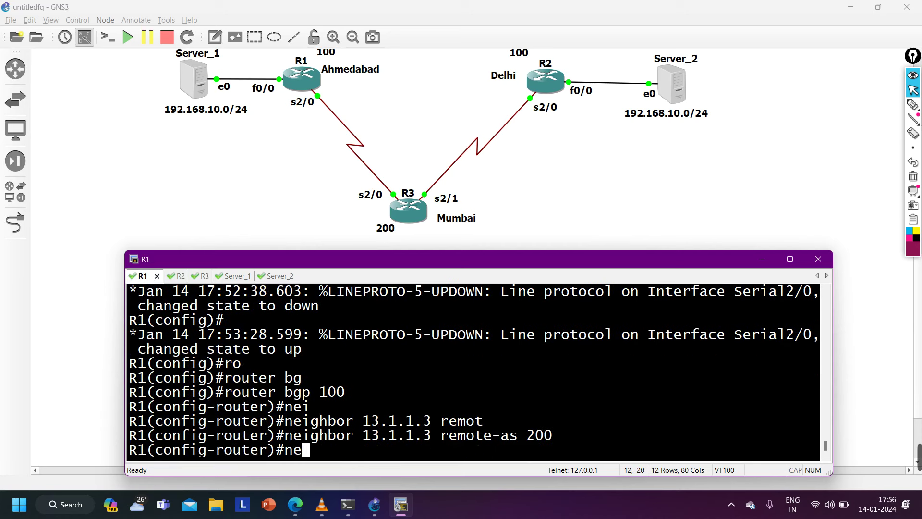
key(Tab)
text(192.1)
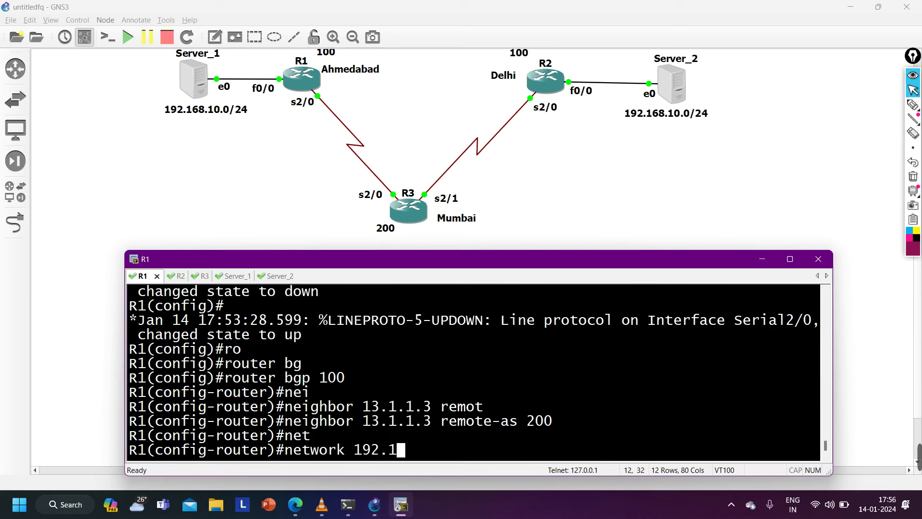
text(68.10.0 m)
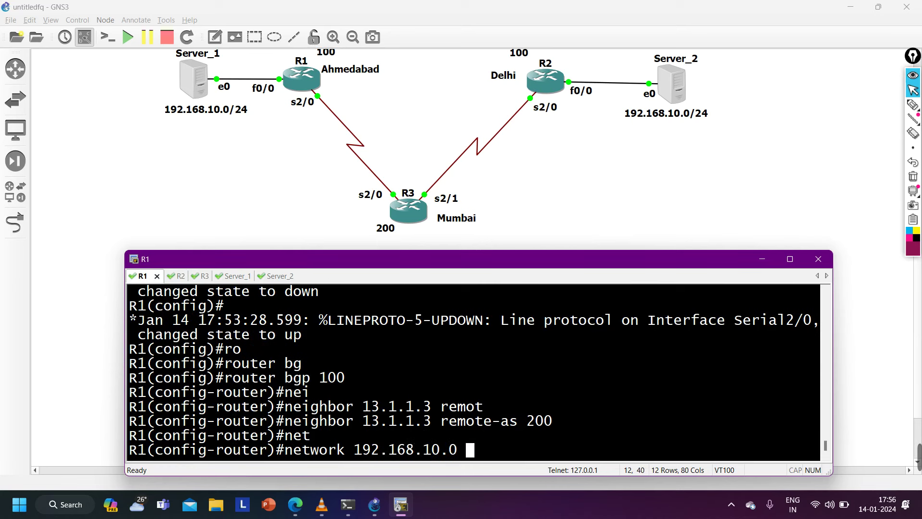
key(Tab)
text(255.255.255.0)
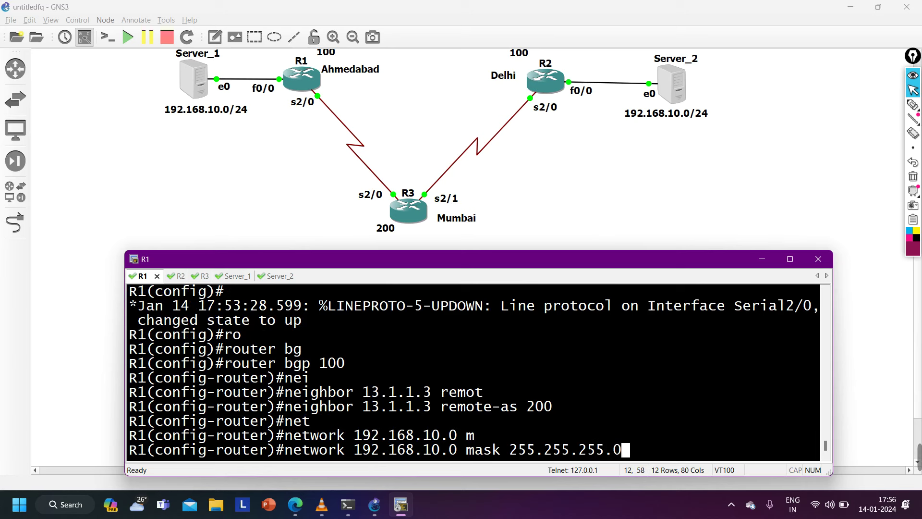
key(Return)
key(Return)
key(Return)
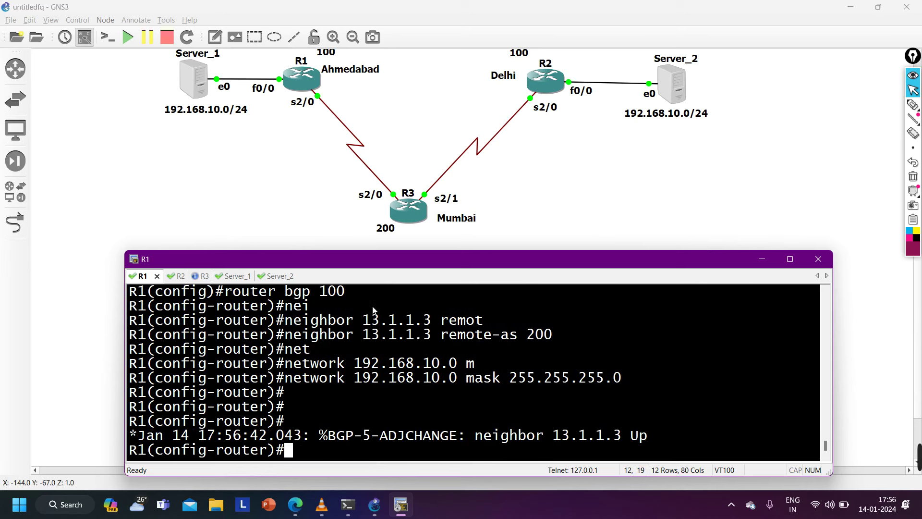
key(ctrl+z)
key(Return)
Switch to R3's console and enter show ip bgp
key(Return)
key(Return)
key(alt+3)
key(Return)
key(Return)
key(Return)
key(Return)
key(Return)
text(sh)
key(Tab)
text(ip bg)
key(Tab)
Display R3's BGP table with show ip bgp, then rerun it
key(Return)
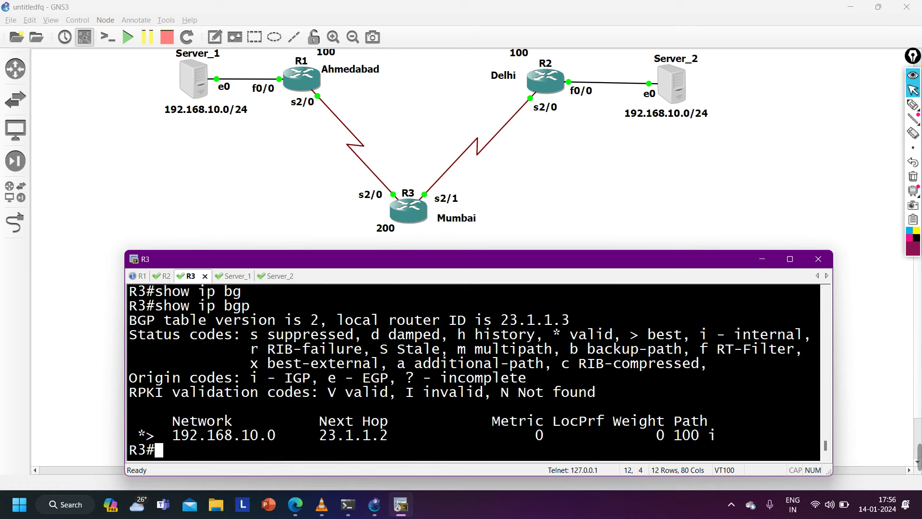
key(Return)
key(Return)
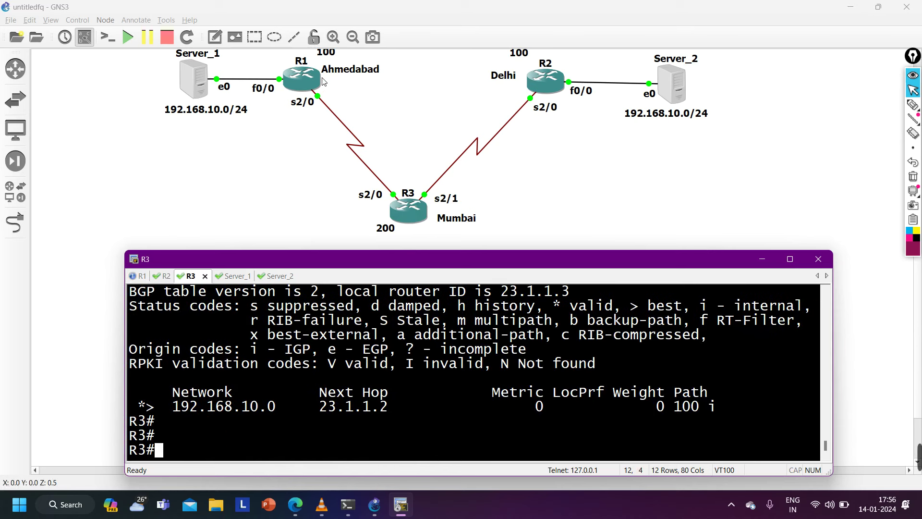
scroll(343, 336, up, 3)
scroll(343, 336, down, 3)
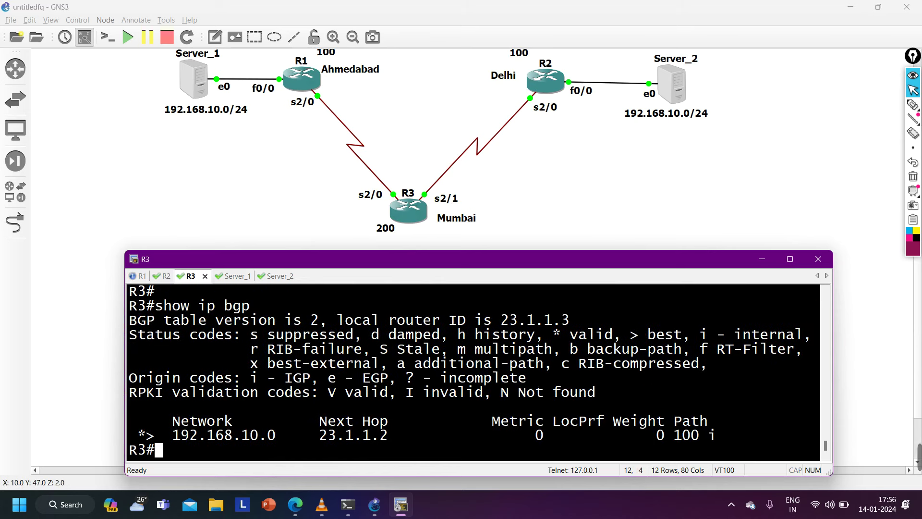
key(Up)
key(Return)
key(Return)
key(Return)
key(Return)
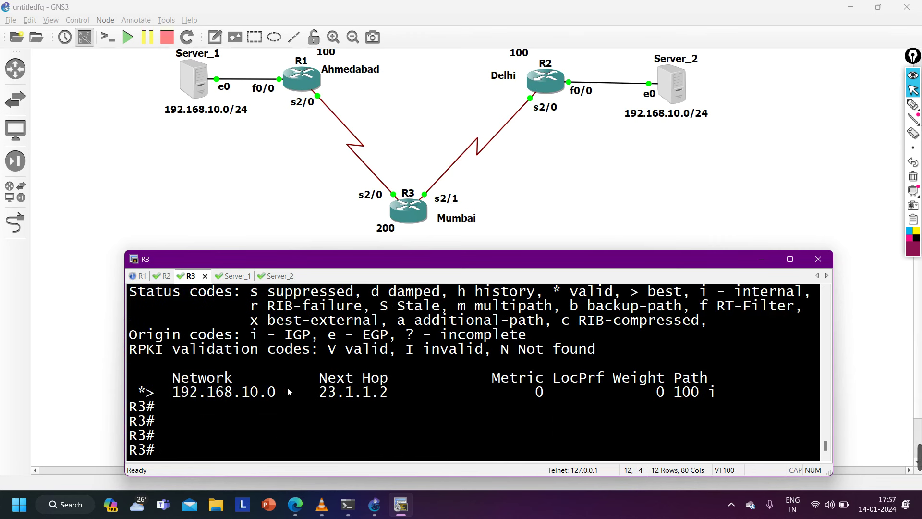
Display R1's BGP table with show ip bgp
click(139, 277)
text(sh)
key(Tab)
text(ip bg)
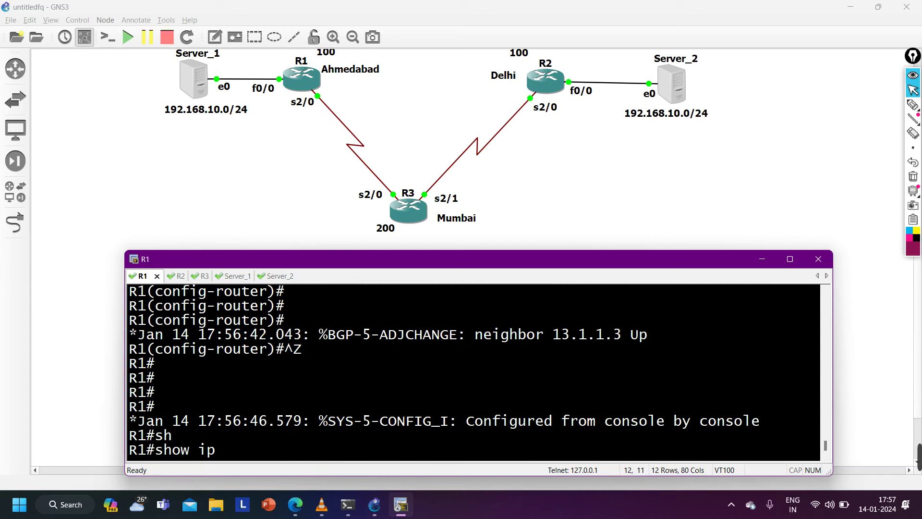
key(Tab)
key(Return)
Rerun show ip bgp on R3 and highlight the 192.168.10.0 paths via 23.1.1.2 and 13.1.1.1
key(Return)
key(Return)
key(Return)
click(163, 275)
click(188, 276)
key(Return)
key(Return)
key(Up)
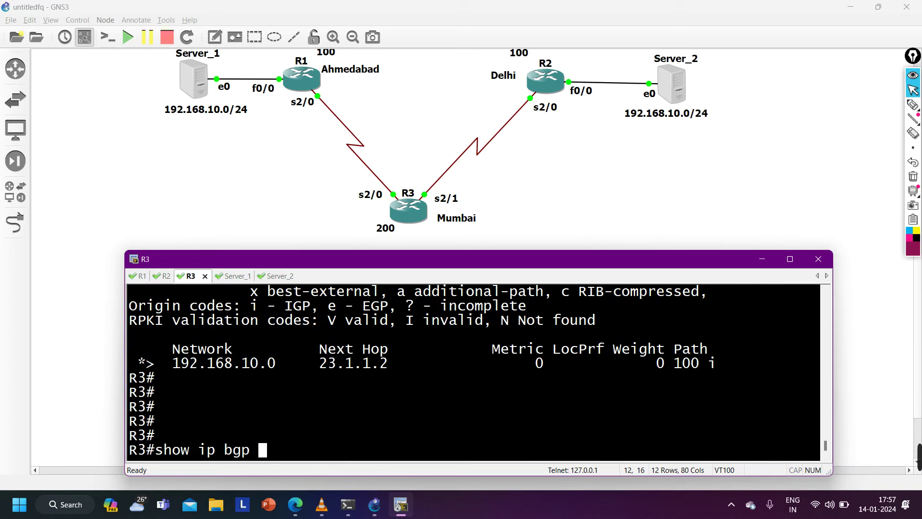
key(Return)
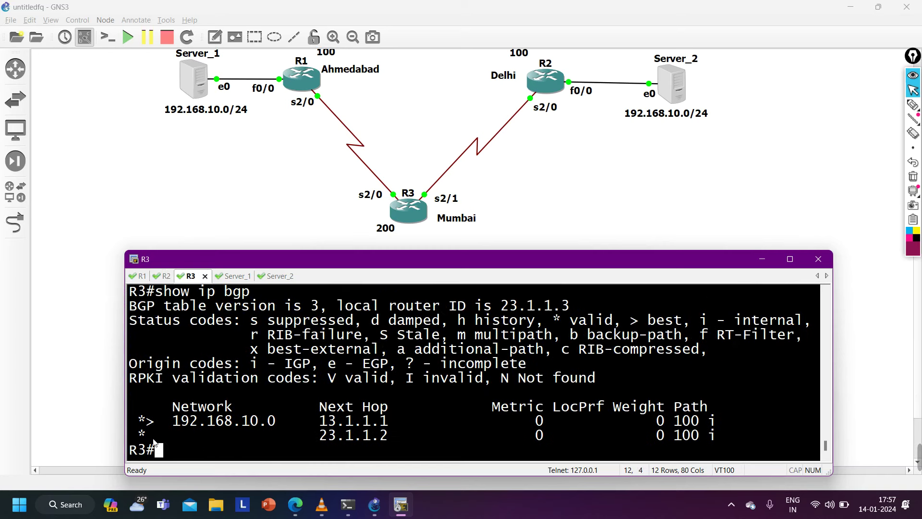
drag(147, 439, 393, 441)
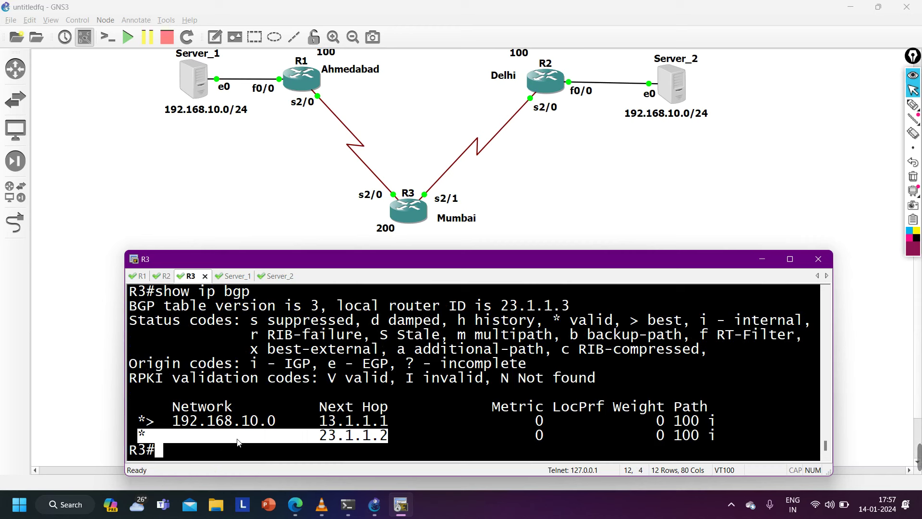
drag(138, 422, 410, 421)
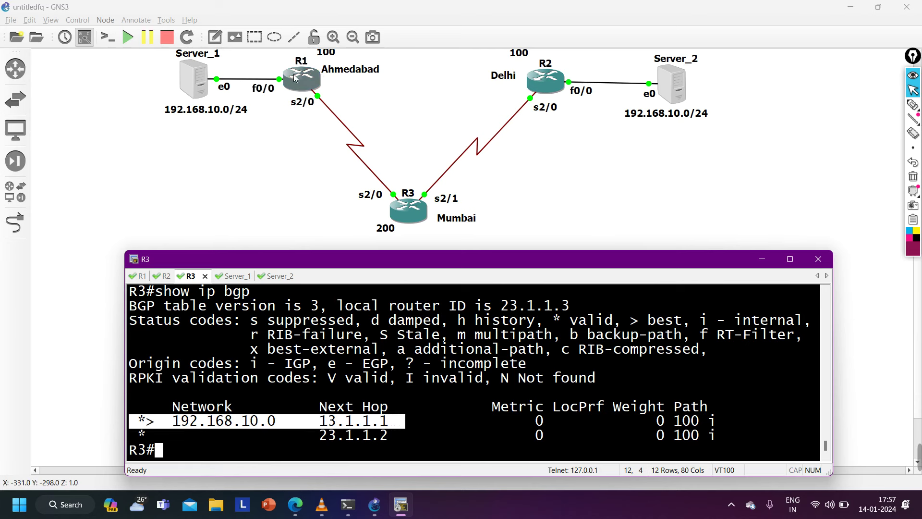
click(140, 276)
On R1, enter configuration mode and the router bgp 100 process
text(conf)
key(Tab)
key(Return)
key(Return)
key(Return)
key(Return)
key(Return)
key(Return)
key(Return)
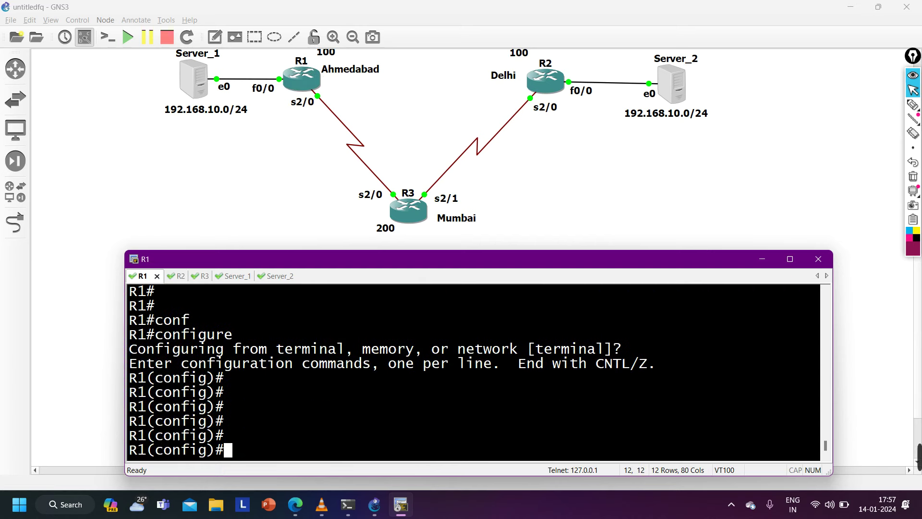
text(ro)
key(Tab)
text(r bg)
key(Tab)
text(100)
key(Return)
Set R1's BGP router-id to 10.10.10.10
text(bg)
key(Tab)
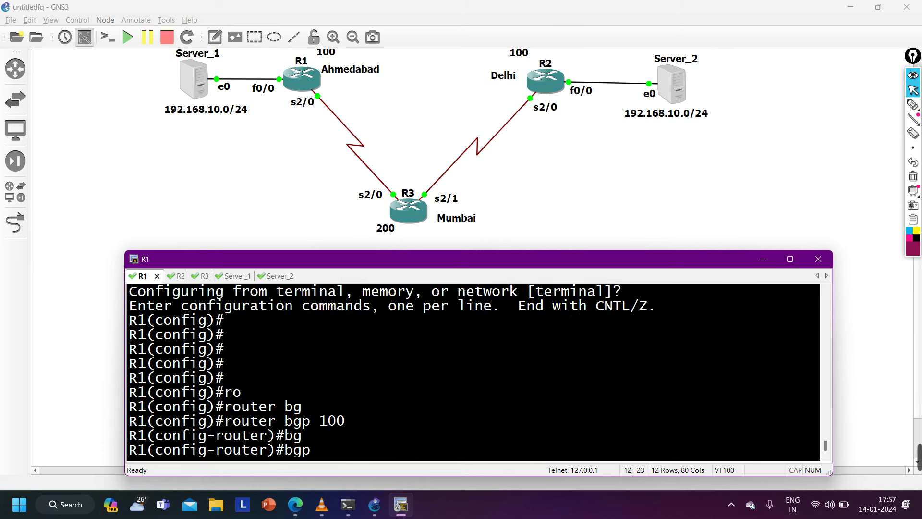
text(ro)
key(Tab)
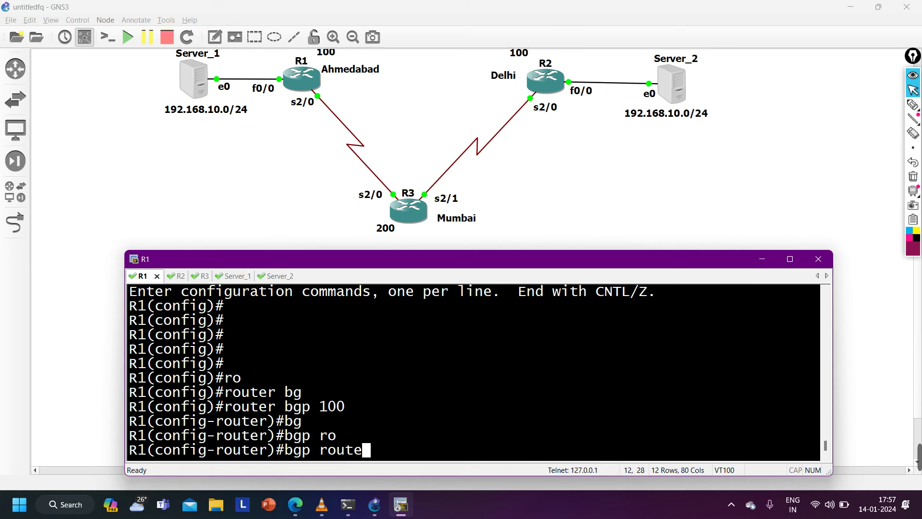
text(-i)
key(Tab)
text(10.10.10.1)
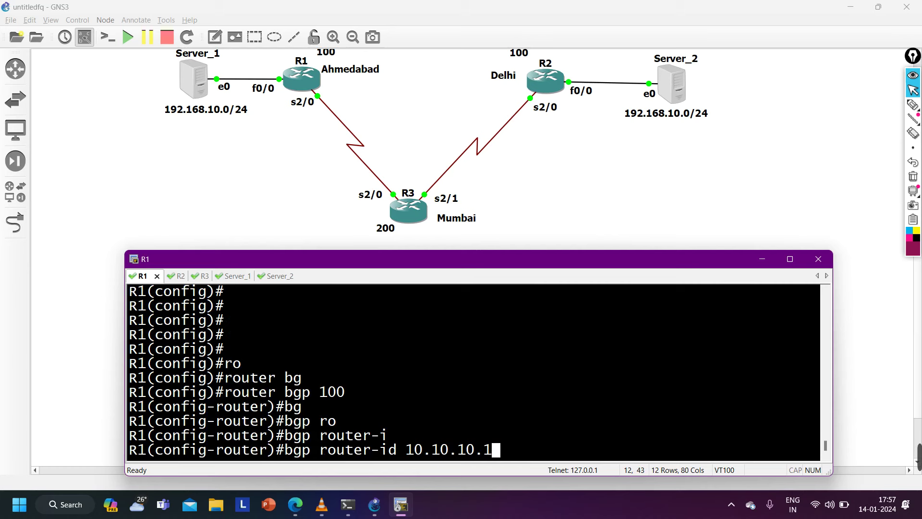
text(0)
key(Return)
On R2, enter configuration mode and the router bgp 100 process
key(ctrl+Tab)
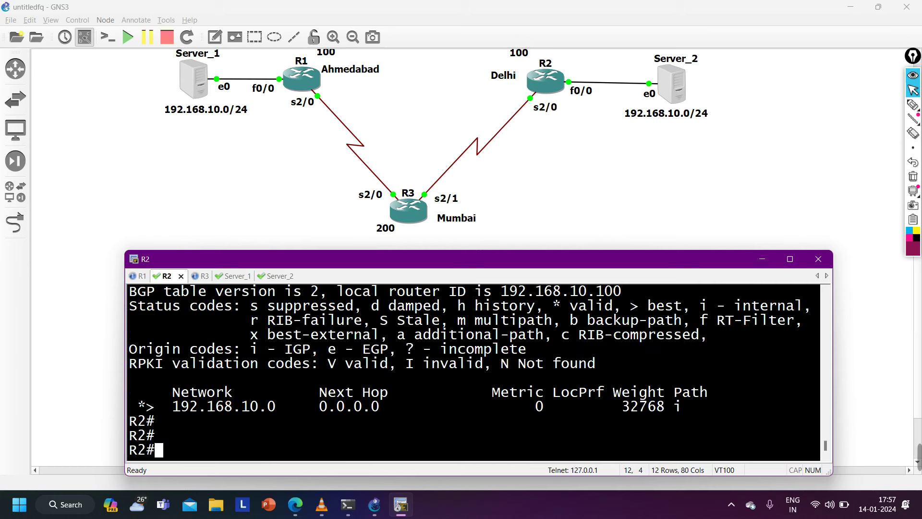
key(Return)
text(conf)
key(Tab)
key(Return)
key(Return)
text(ro)
key(Tab)
text(bg)
key(Tab)
text(100)
key(Return)
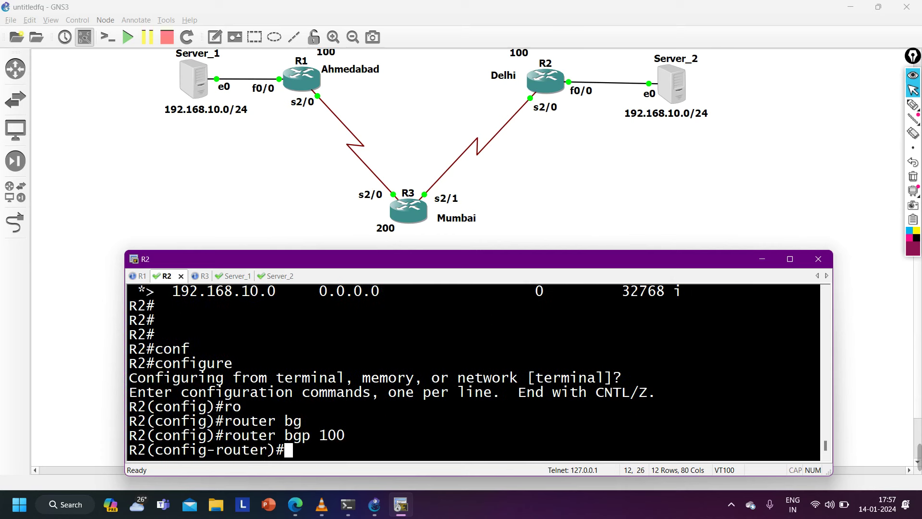
Set R2's BGP router-id to 5.5.5.5 and leave configuration mode with Ctrl+Z
text(bg)
key(Tab)
text(rou)
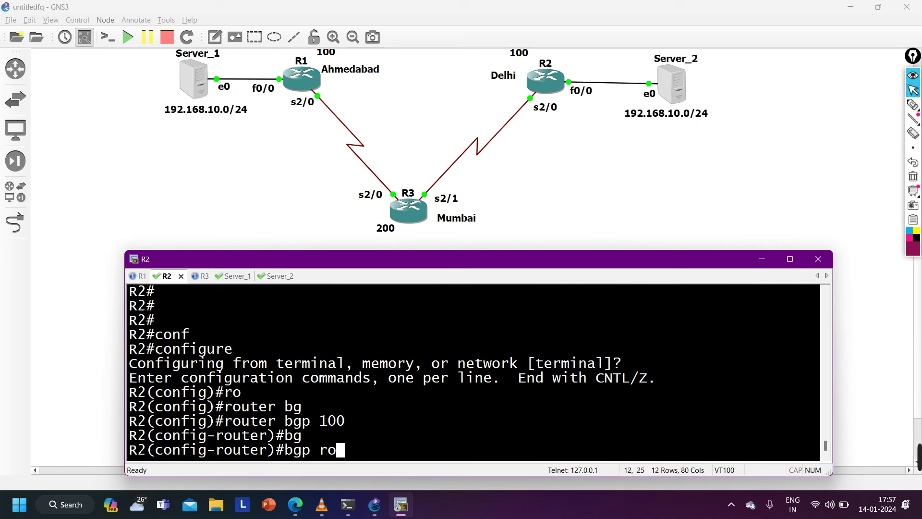
key(Tab)
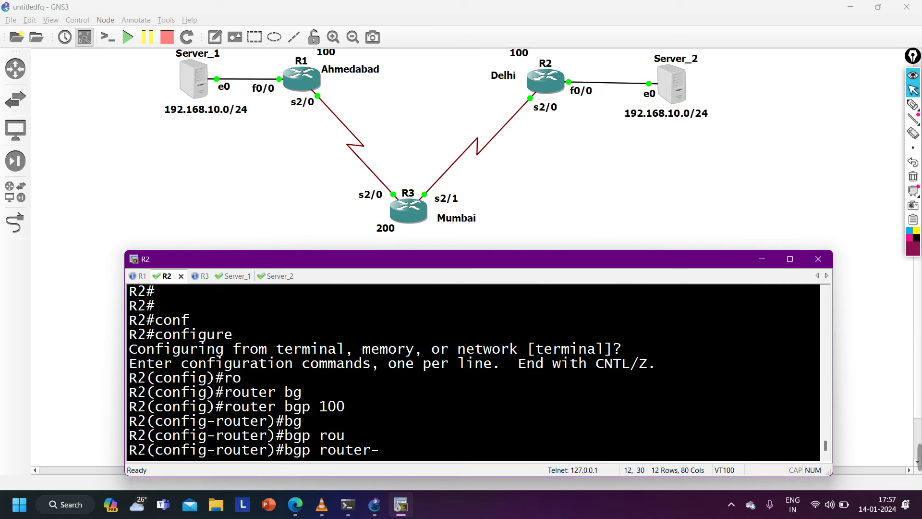
text(i)
key(Tab)
text(55.)
key(BackSpace)
key(BackSpace)
text(.5.5.5)
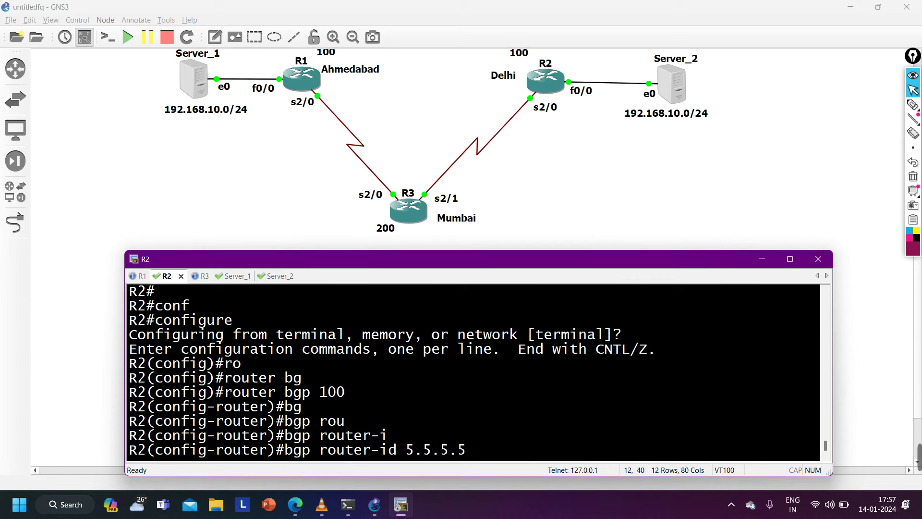
key(Return)
key(ctrl+z)
key(Return)
key(Return)
key(ctrl+Tab)
key(Return)
key(Return)
key(Return)
key(Return)
key(Return)
key(Return)
key(Return)
key(Return)
key(Return)
key(Return)
Soft-reset inbound BGP for all R3 neighbors with clear ip bgp * soft in
text(cle)
key(Tab)
text(ip bg)
key(Tab)
text(* so)
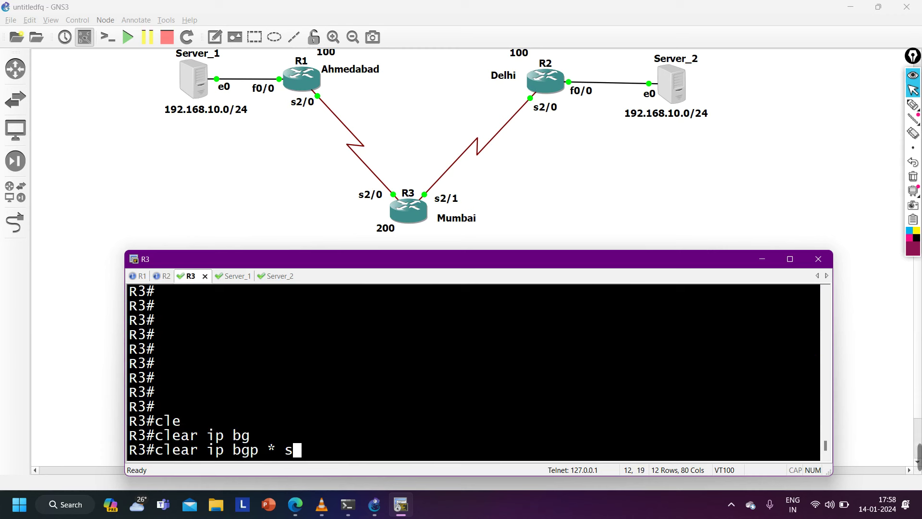
key(Tab)
text(in)
key(Return)
key(Return)
key(Return)
Display R3's BGP table twice with show ip bgp
text(sh)
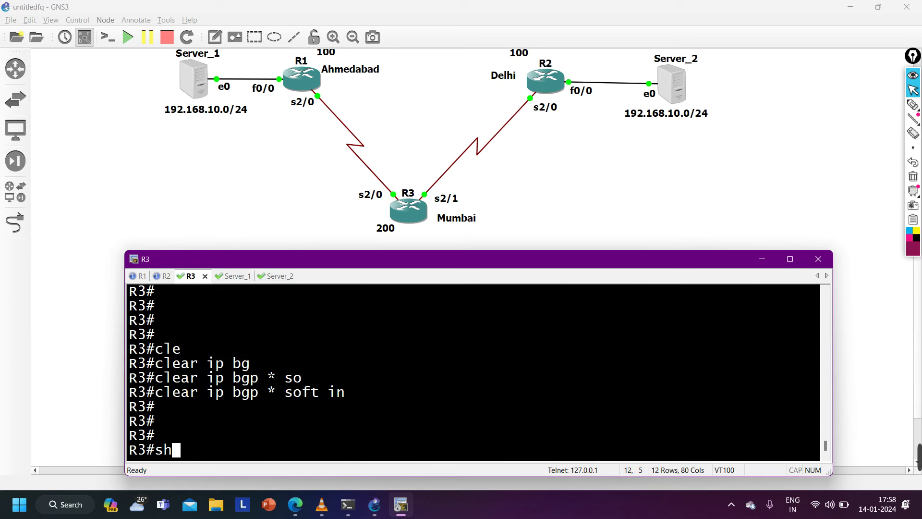
key(Tab)
text(ip bg)
key(Tab)
key(Return)
key(Return)
key(Return)
key(Return)
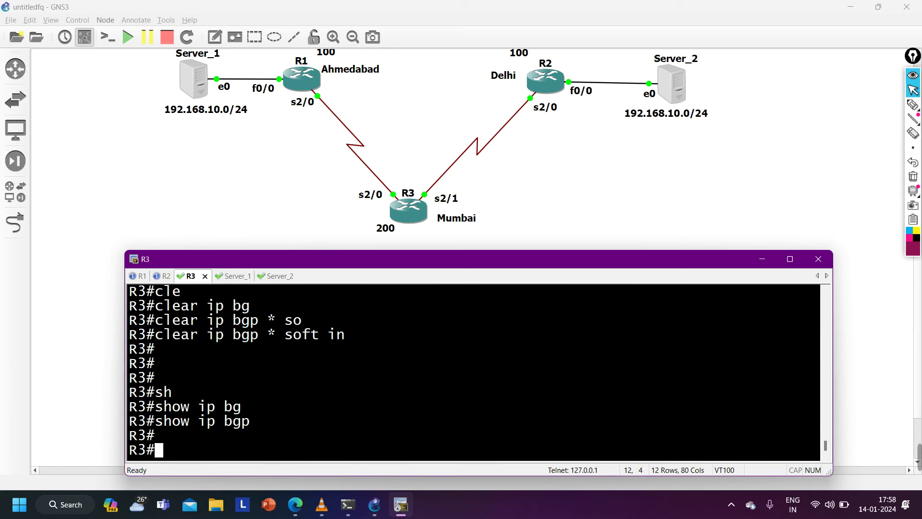
text(sh)
key(Tab)
text(ip bg)
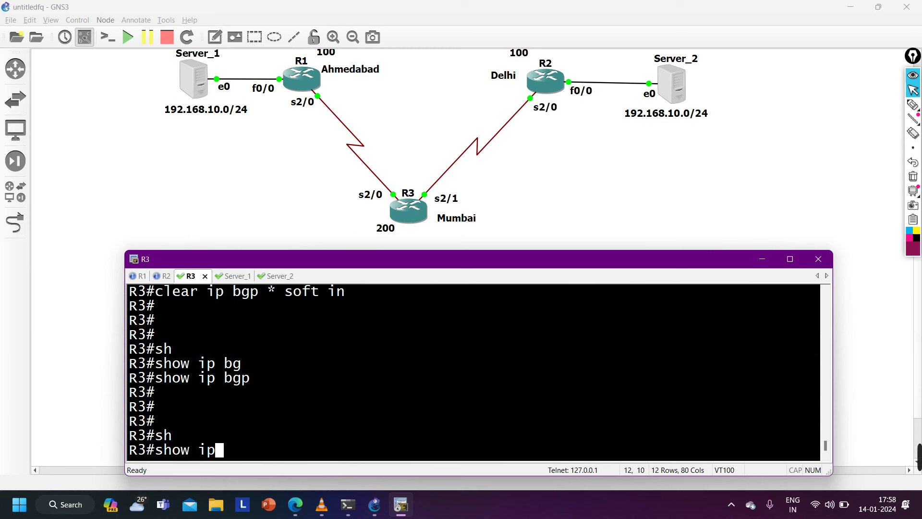
key(Tab)
key(Return)
key(Return)
key(Return)
key(Return)
key(Return)
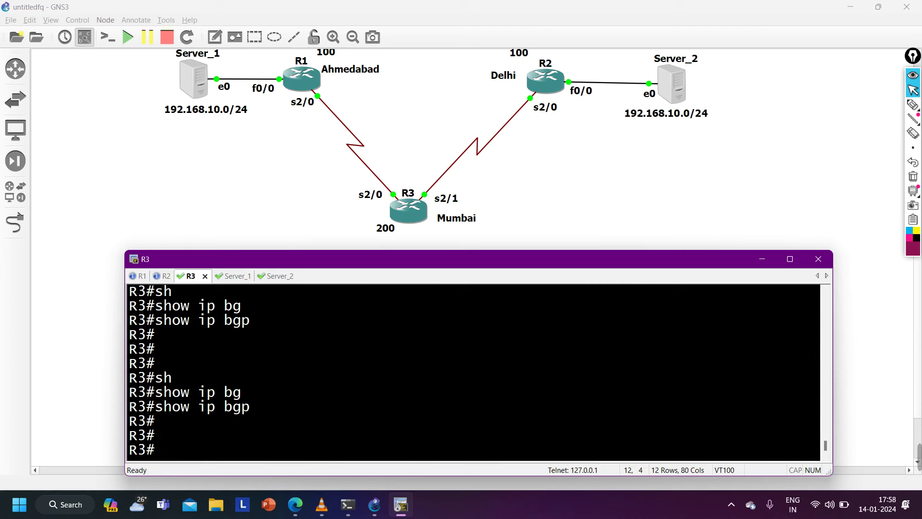
Display R2's BGP table with show ip bgp
click(159, 274)
text(sh)
key(Tab)
text(ip bg)
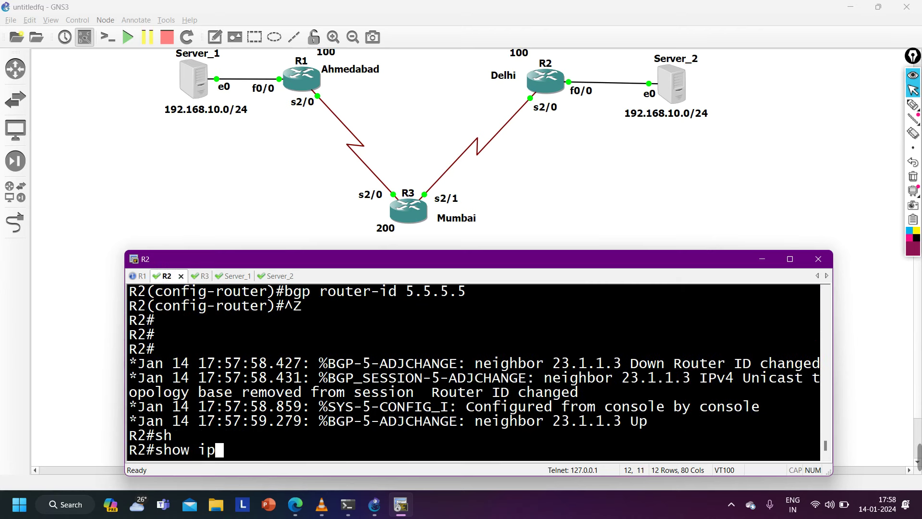
key(Tab)
key(Return)
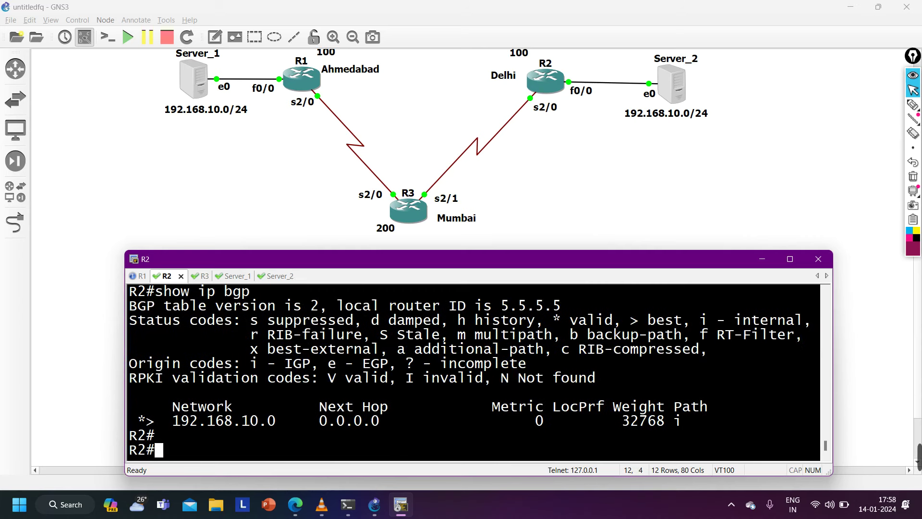
Display R3's BGP table again and review its entries
click(201, 276)
text(sh)
key(Tab)
text(ip bg)
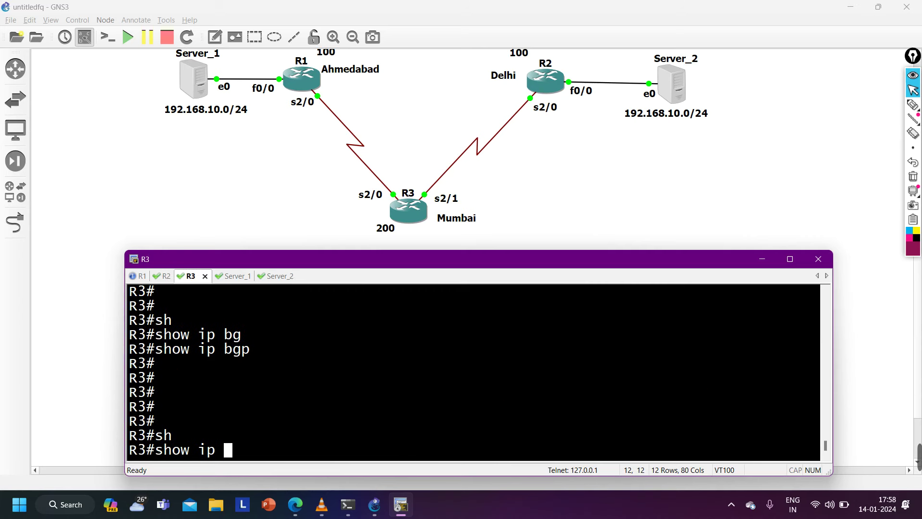
key(Tab)
key(Return)
key(Return)
key(Return)
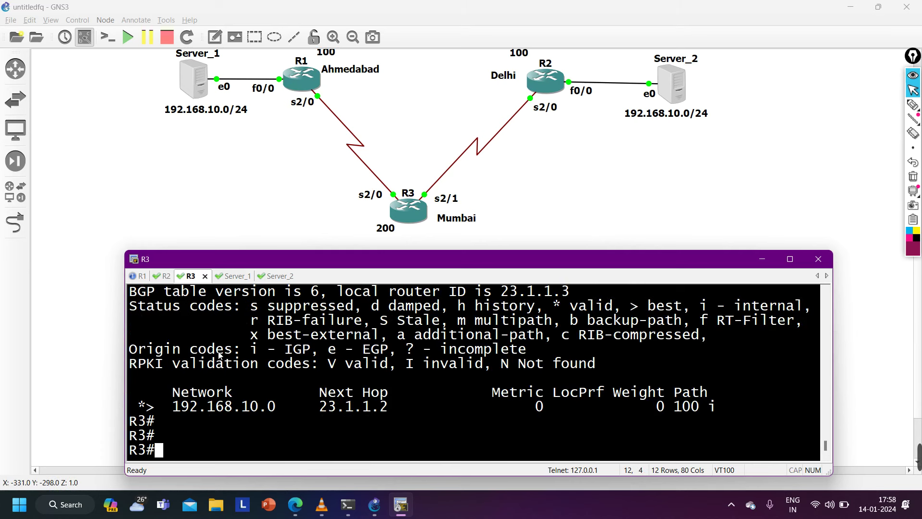
key(Up)
scroll(275, 425, up, 1)
scroll(275, 425, down, 1)
scroll(276, 426, up, 1)
scroll(276, 425, down, 1)
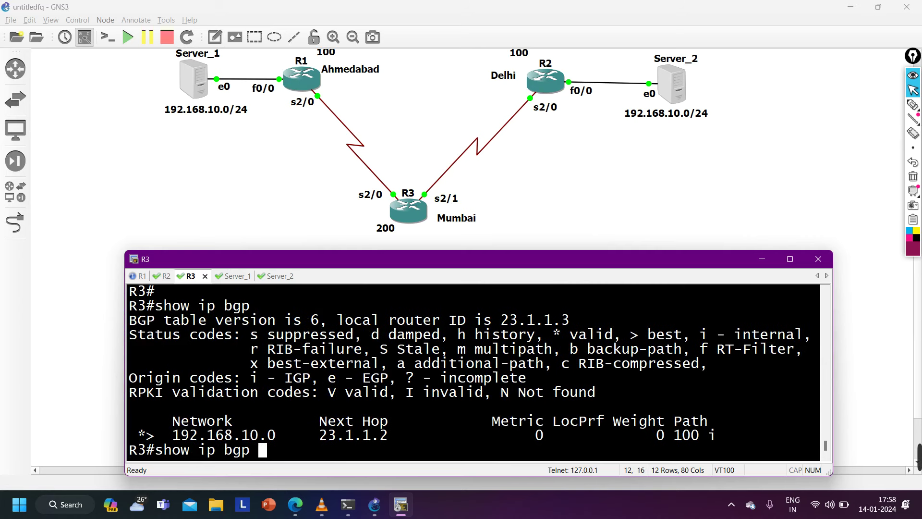
key(Down)
Exit configuration mode on R1 and display its BGP table
click(141, 276)
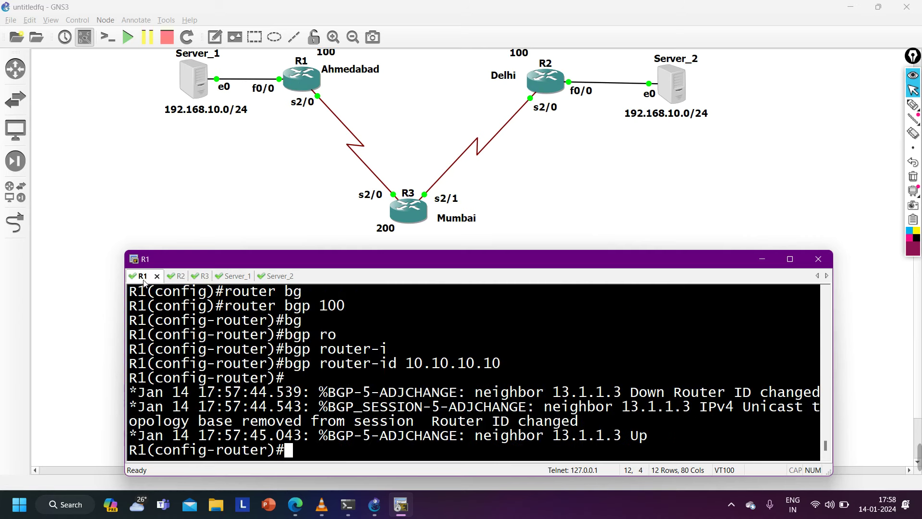
key(ctrl+z)
text(sh)
key(Tab)
text(ip bg)
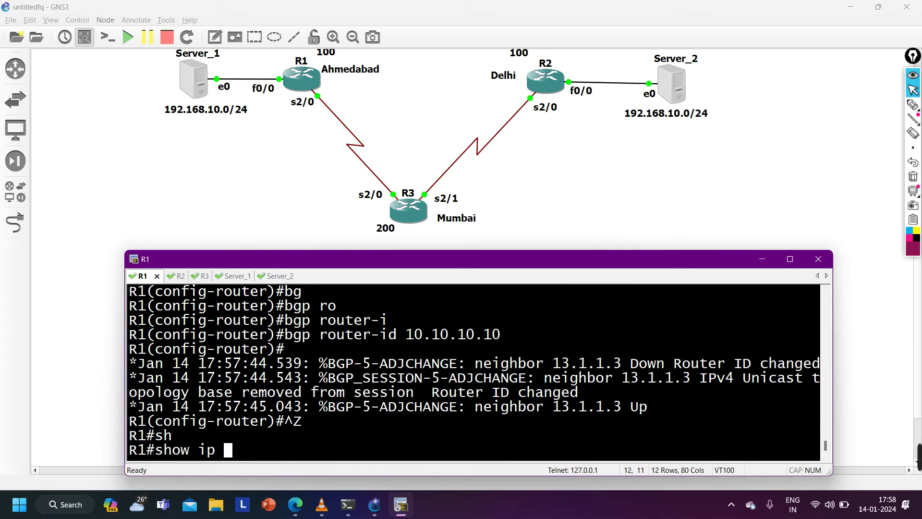
key(Tab)
key(Return)
Rerun show ip bgp on R3 and highlight the best 192.168.10.0 path via 23.1.1.2
key(Return)
key(ctrl+Tab)
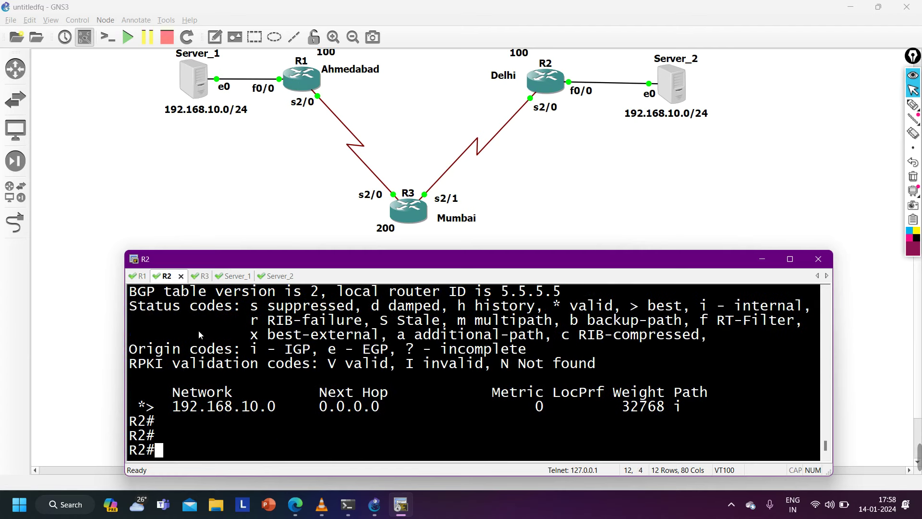
key(ctrl+Tab)
key(Up)
key(Return)
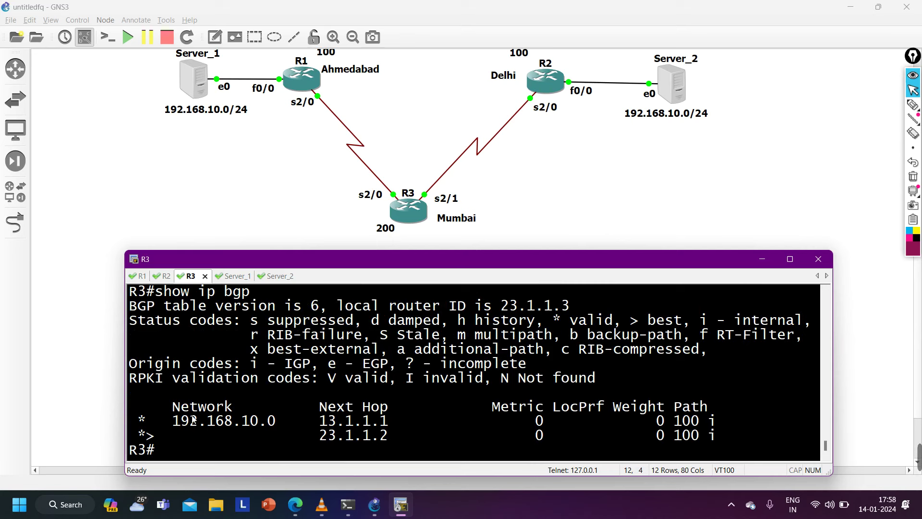
drag(143, 441, 403, 450)
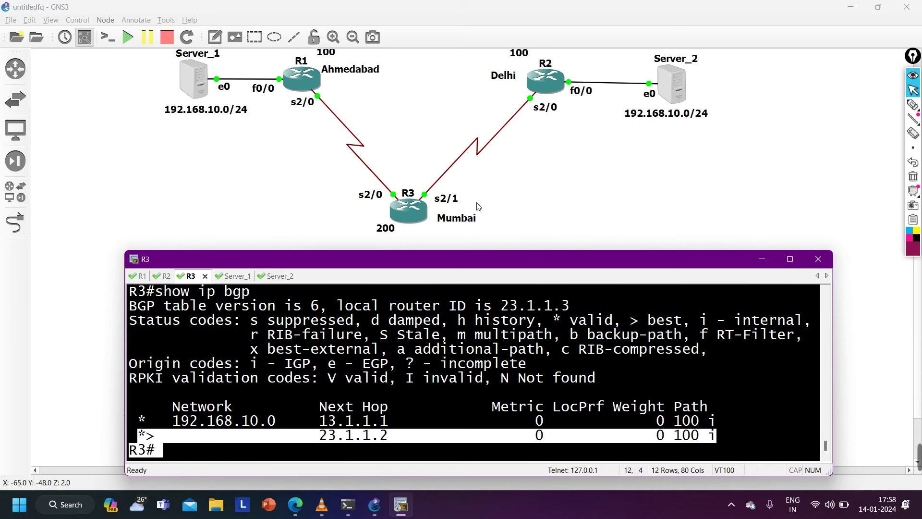
key(Return)
key(Return)
key(Return)
key(Return)
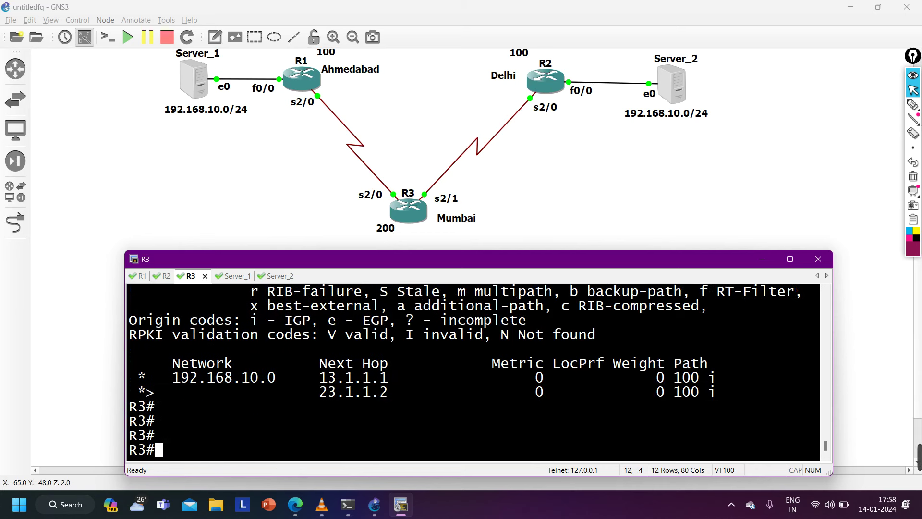
Create Loopback1 on R3 with address 10.10.10.10 255.255.255.255
text(conf)
key(Tab)
key(Return)
key(Return)
key(Return)
text(int l1)
key(Return)
text(iup ad)
key(Tab)
key(BackSpace)
key(BackSpace)
key(BackSpace)
key(BackSpace)
key(BackSpace)
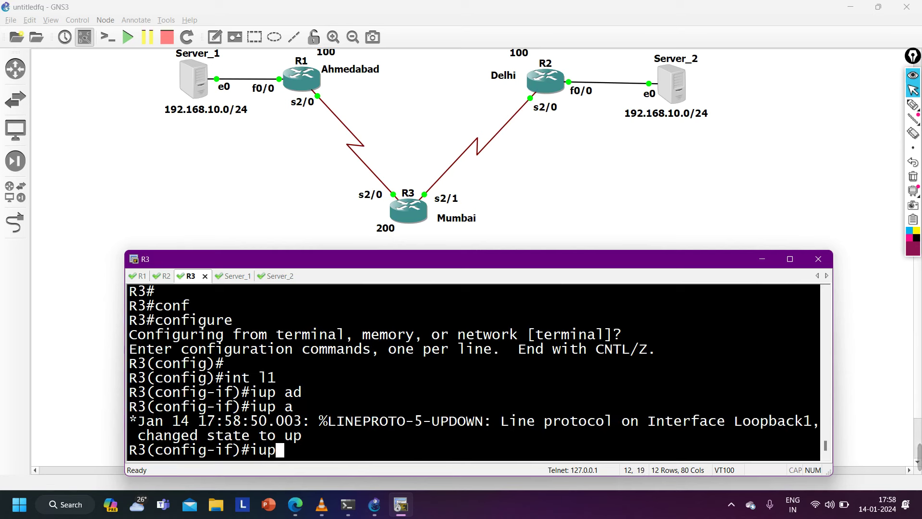
text(p address 10.10.10.10 255.255.255.255)
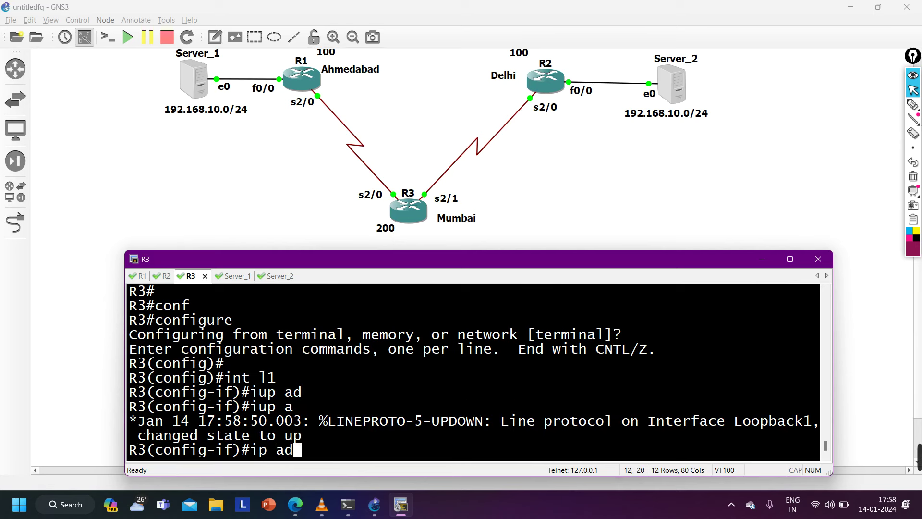
key(Tab)
text(10.10.10.10 255.255.255.255)
key(Return)
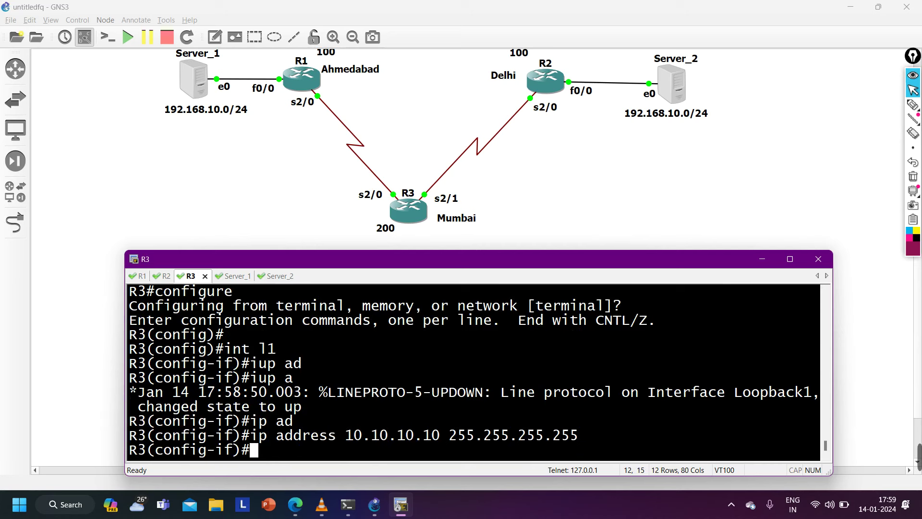
key(Return)
text(exi)
key(Return)
Under router bgp 200, add network 10.10.10.10 mask 255.255.255.255 and exit configuration
key(BackSpace)
text(router b)
key(Tab)
text(r bg)
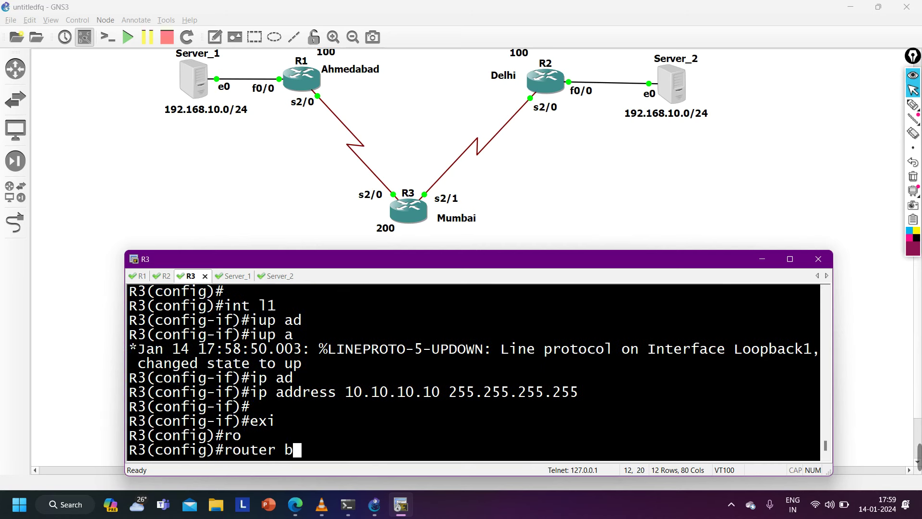
key(Tab)
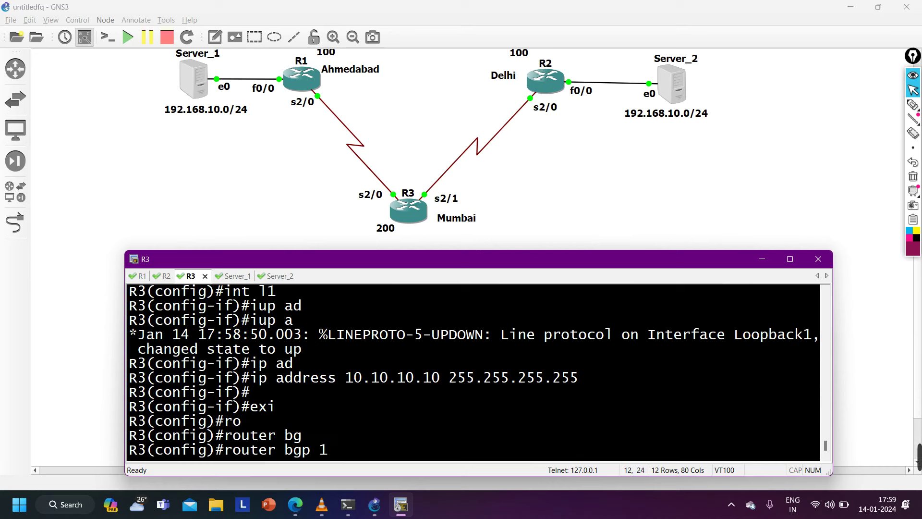
text(200)
key(Return)
text(net)
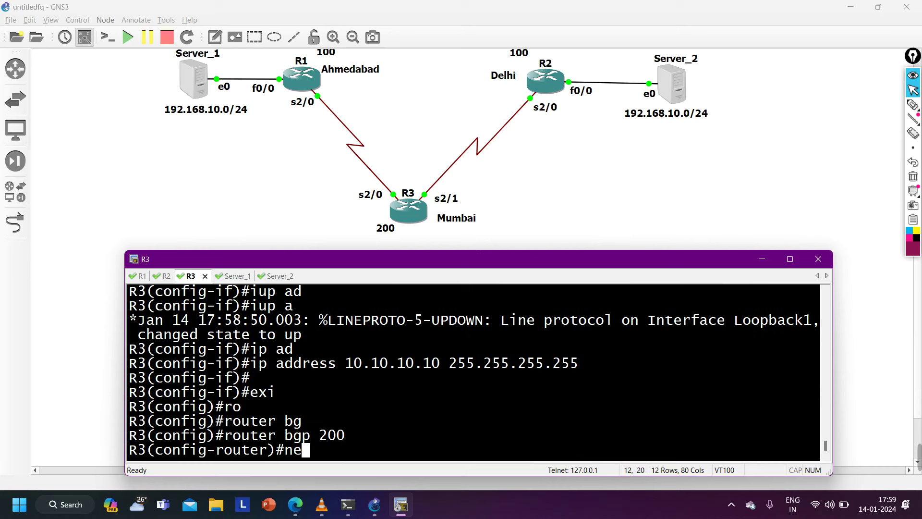
key(Tab)
text(10.10.1)
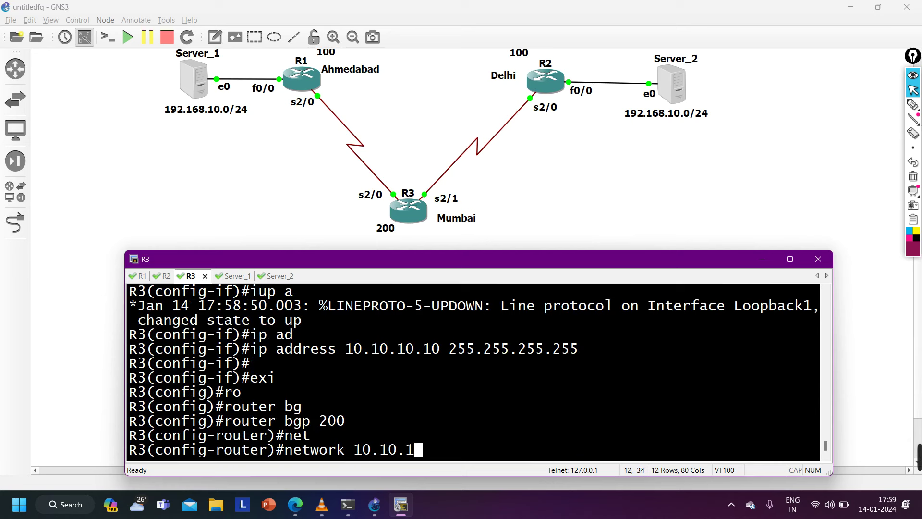
text(0.10 m)
key(Tab)
text(2)
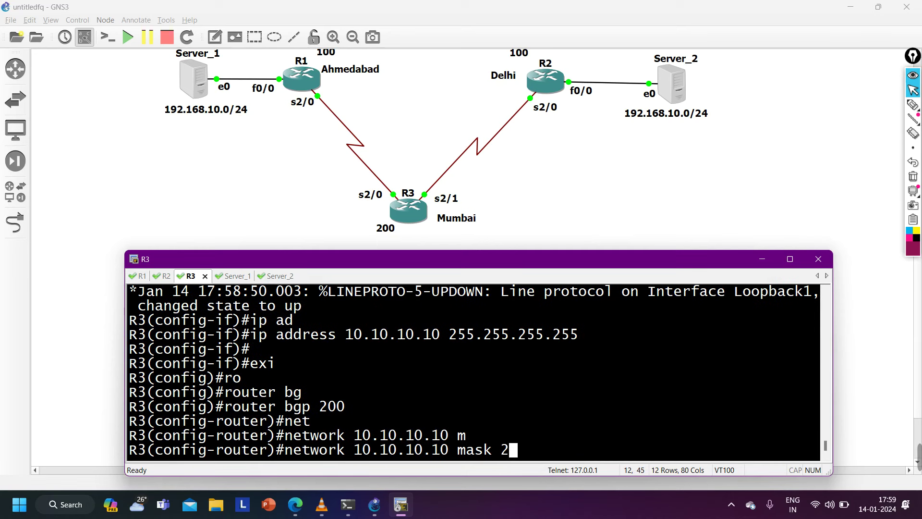
text(55.255.255.255)
key(Return)
key(ctrl+z)
Ping 192.168.10.100 from R3 and get replies to all five pings
key(Return)
text(pin)
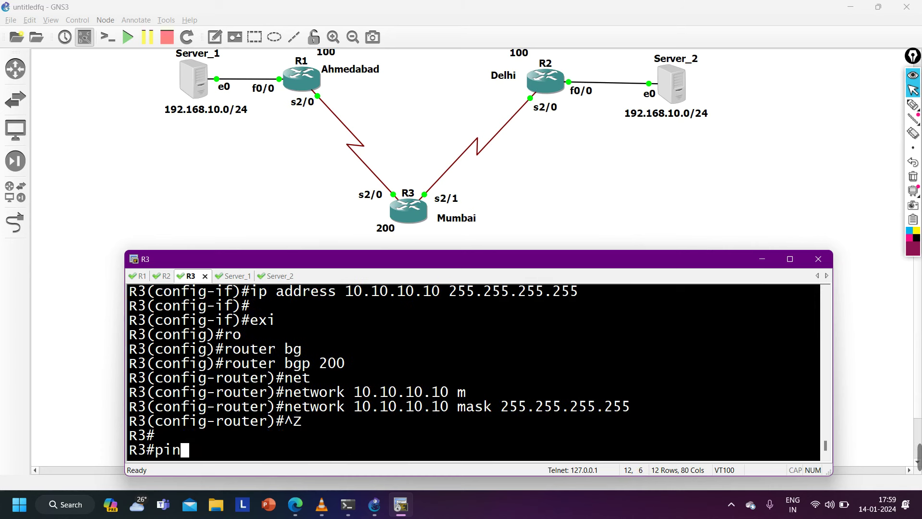
text(g 192.)
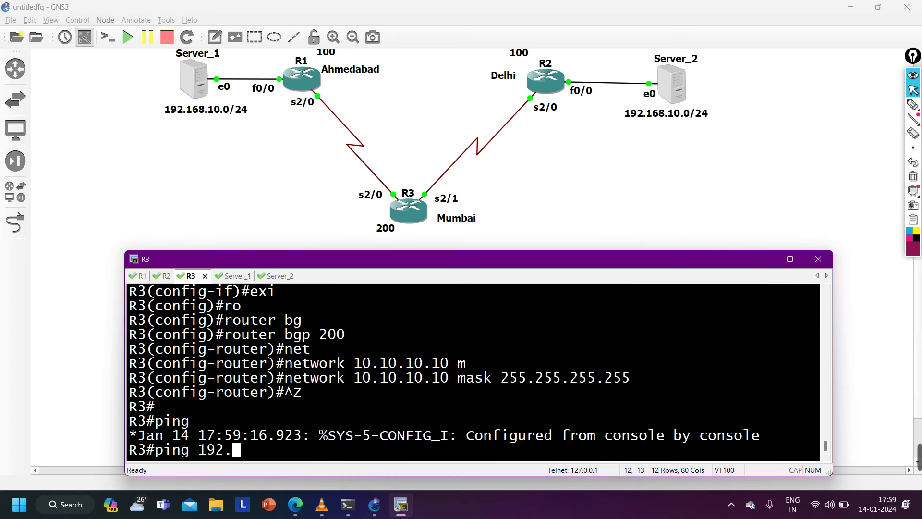
text(168.10.100)
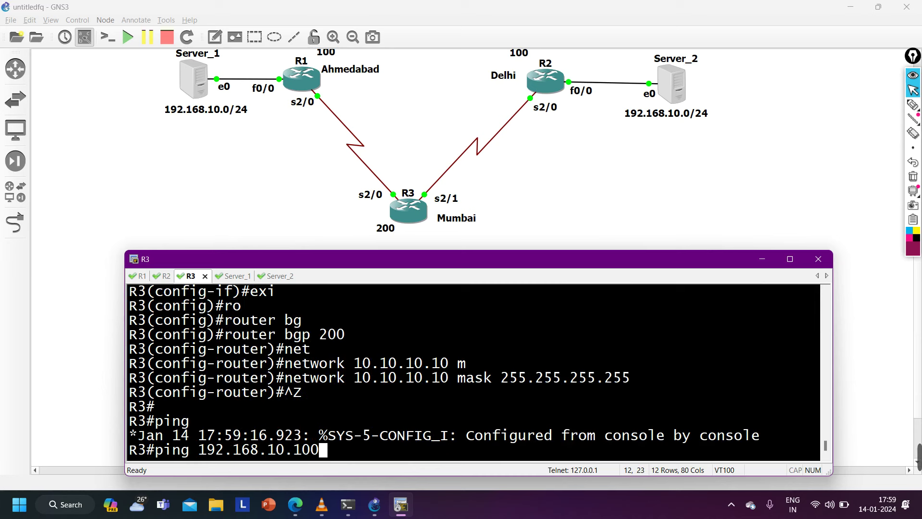
key(Return)
key(Return)
key(Return)
key(Return)
Run a numeric traceroute to 192.168.10.100, confirming 23.1.1.2 as the first hop
text(t)
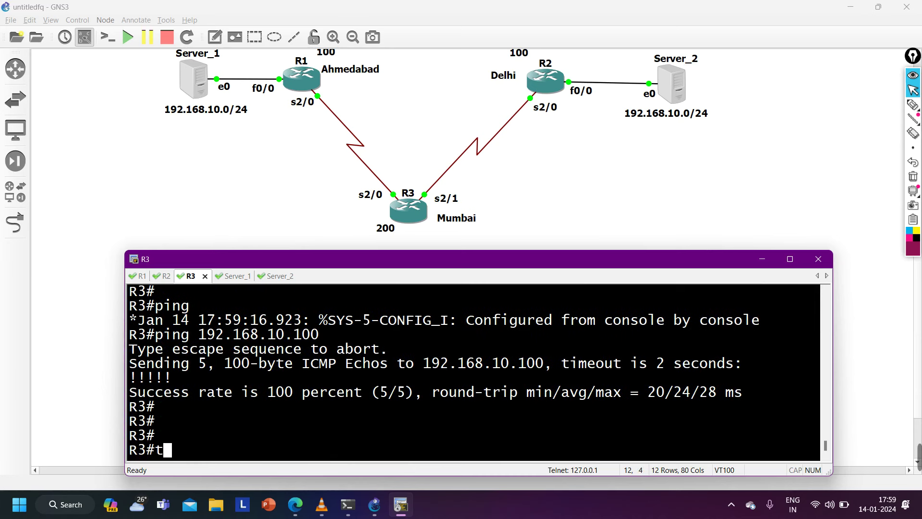
text(r)
key(Tab)
text(192.16)
text(10.100 )
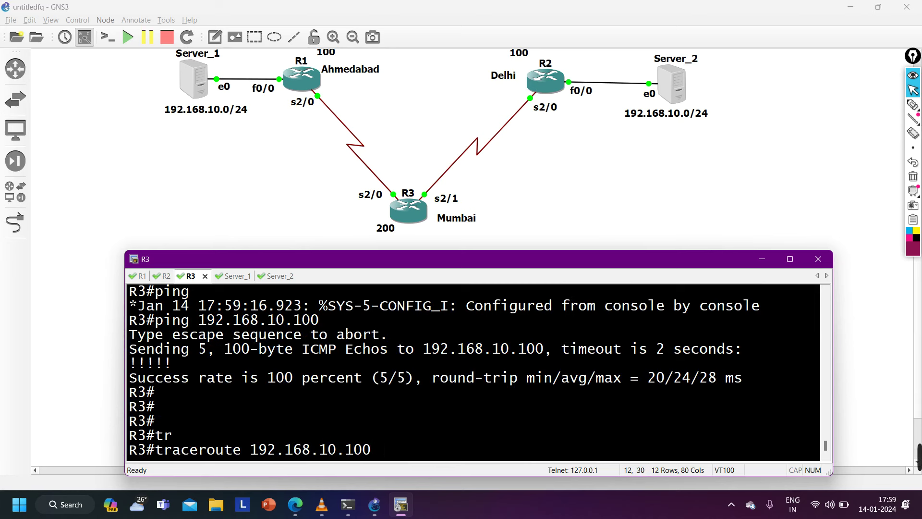
text(nu)
key(Tab)
key(Return)
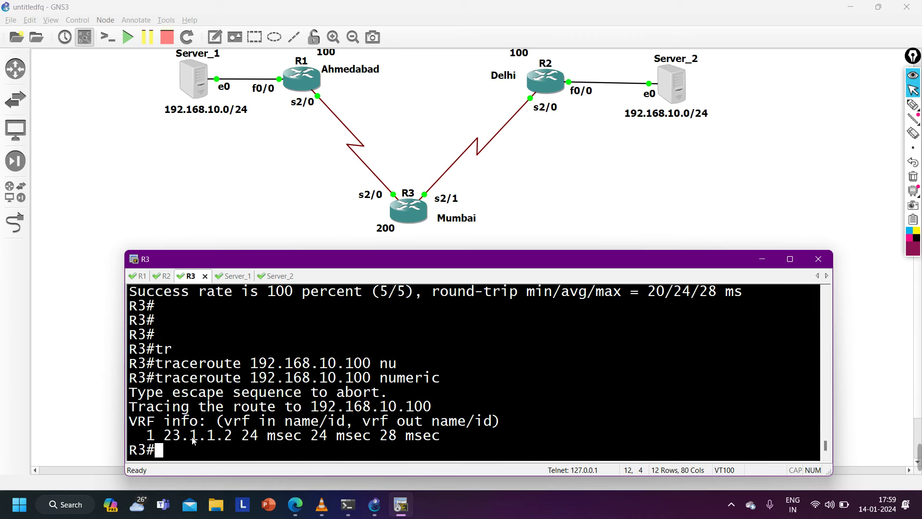
drag(155, 437, 304, 435)
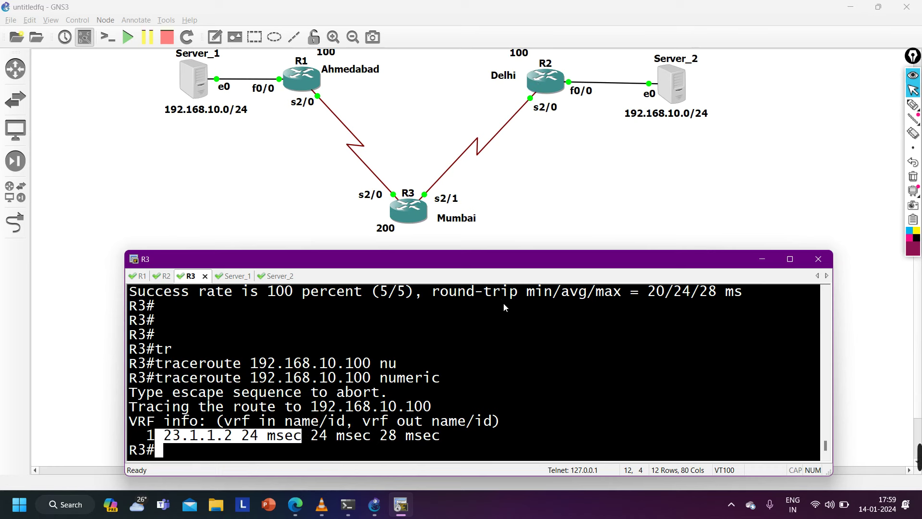
Enter the 'show ip route bgp' command on R3 to check its BGP routes
text(sh)
key(Tab)
text(ip ro)
key(Tab)
text(bg)
key(Tab)
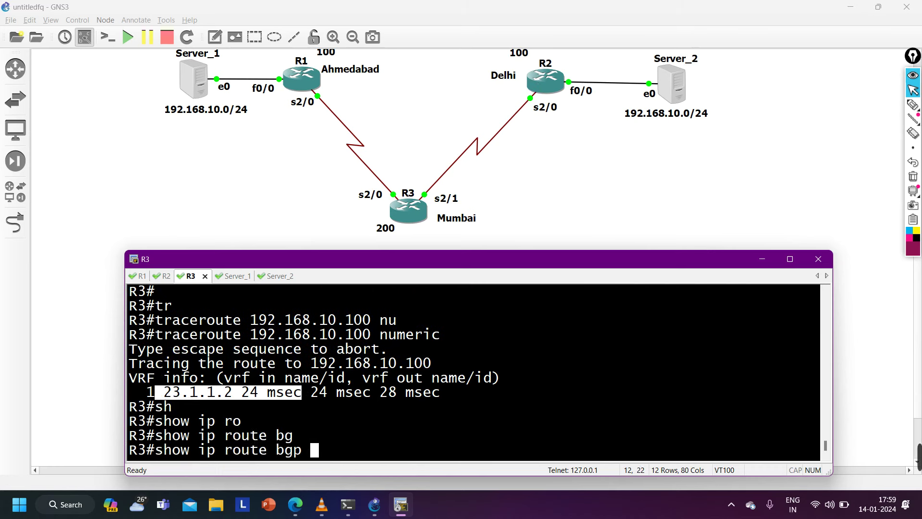